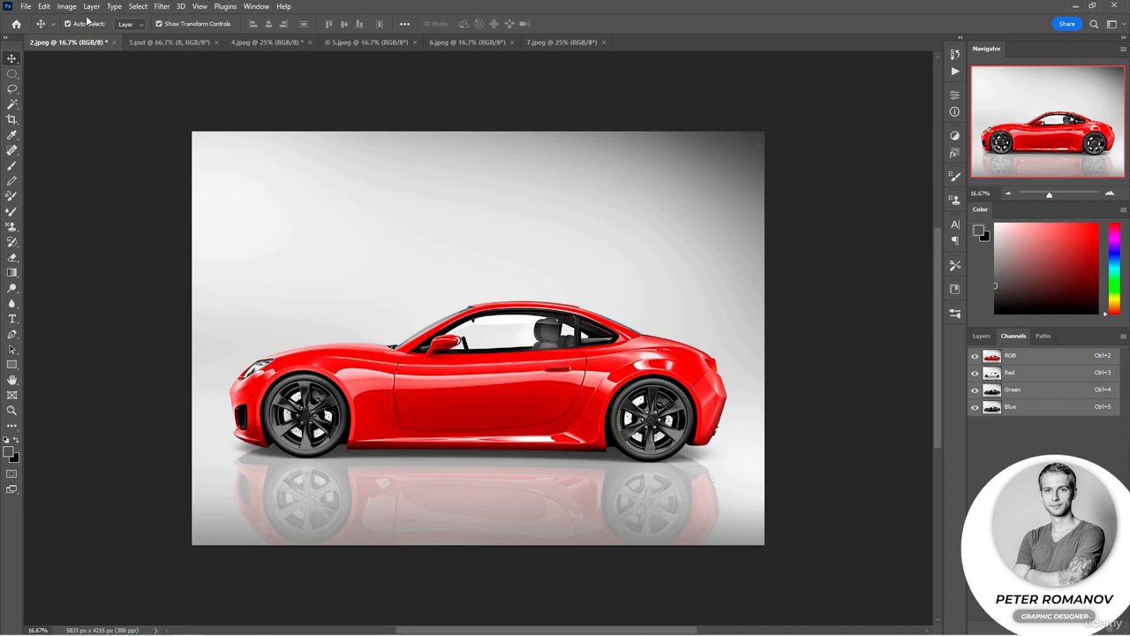
Step: Convert the red car image to CMYK Color mode, accepting the default profile
click(44, 6)
mouse_move(66, 6)
mouse_move(133, 18)
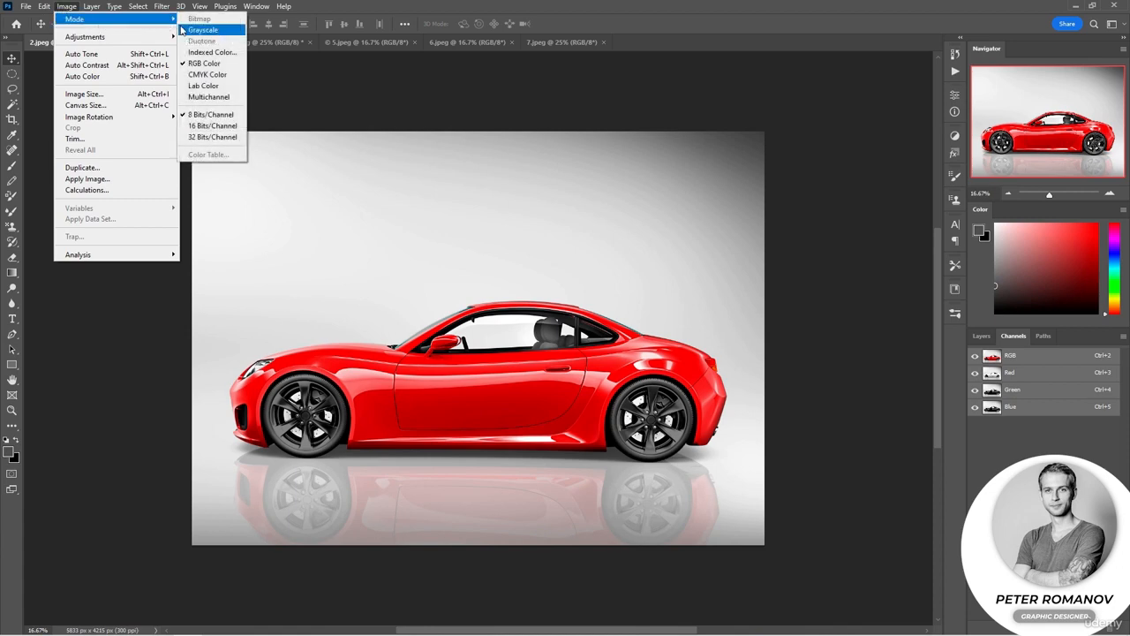
click(199, 75)
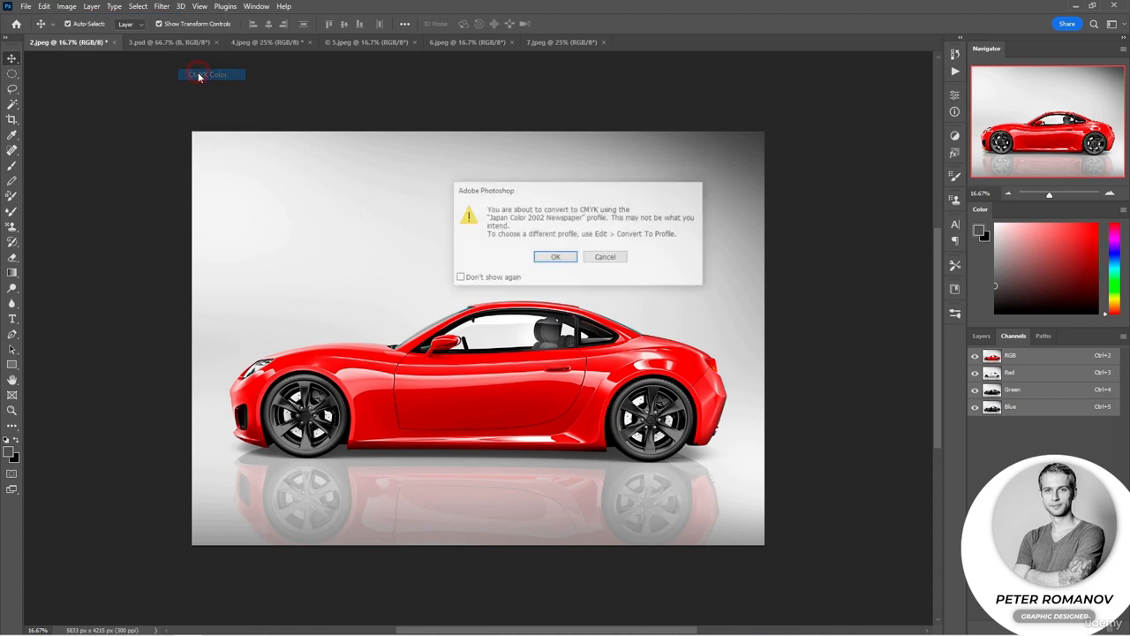
click(555, 256)
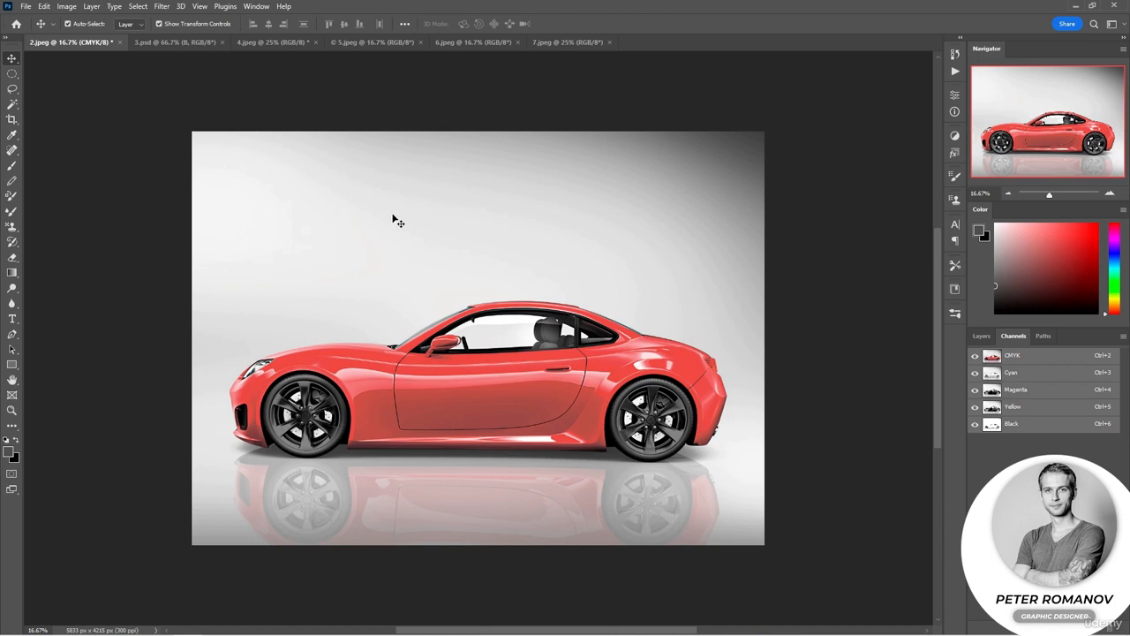
Step: Convert the red car image to Lab Color mode
click(67, 8)
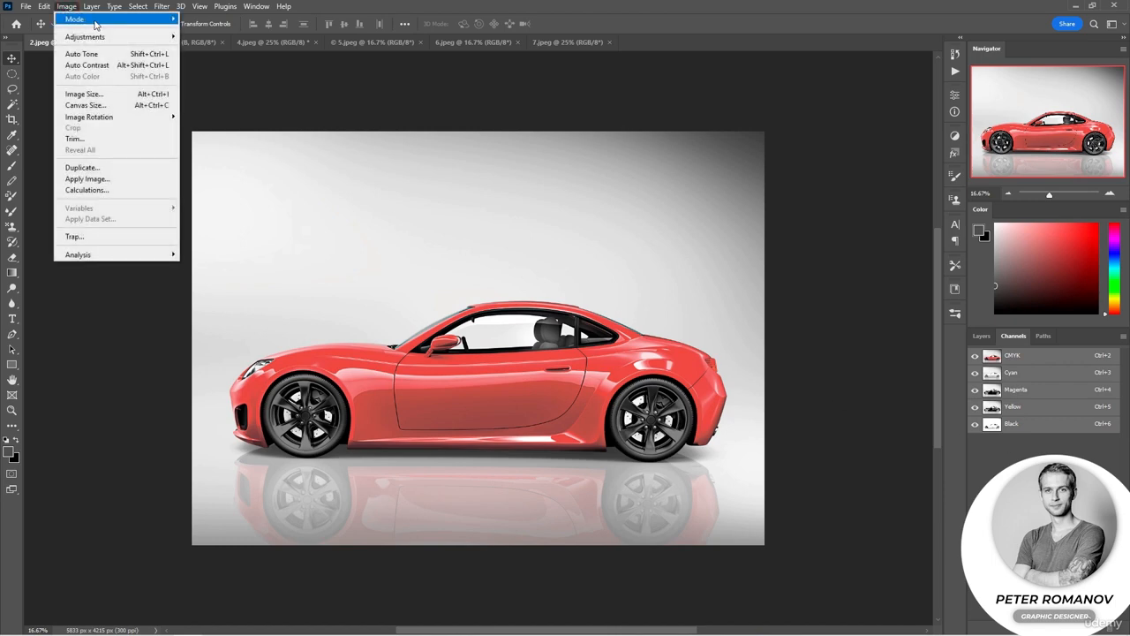
mouse_move(79, 19)
click(198, 86)
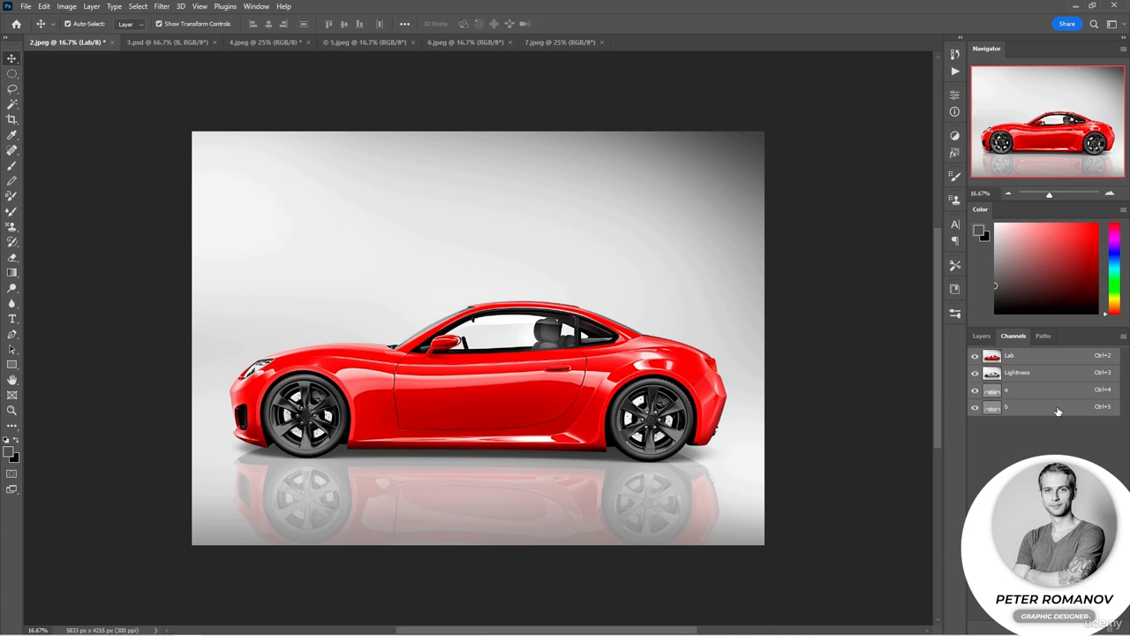
Step: Examine the car image's Lightness, composite and a channels, and compare them with the Lab gradient chart in 3.psd
click(1052, 378)
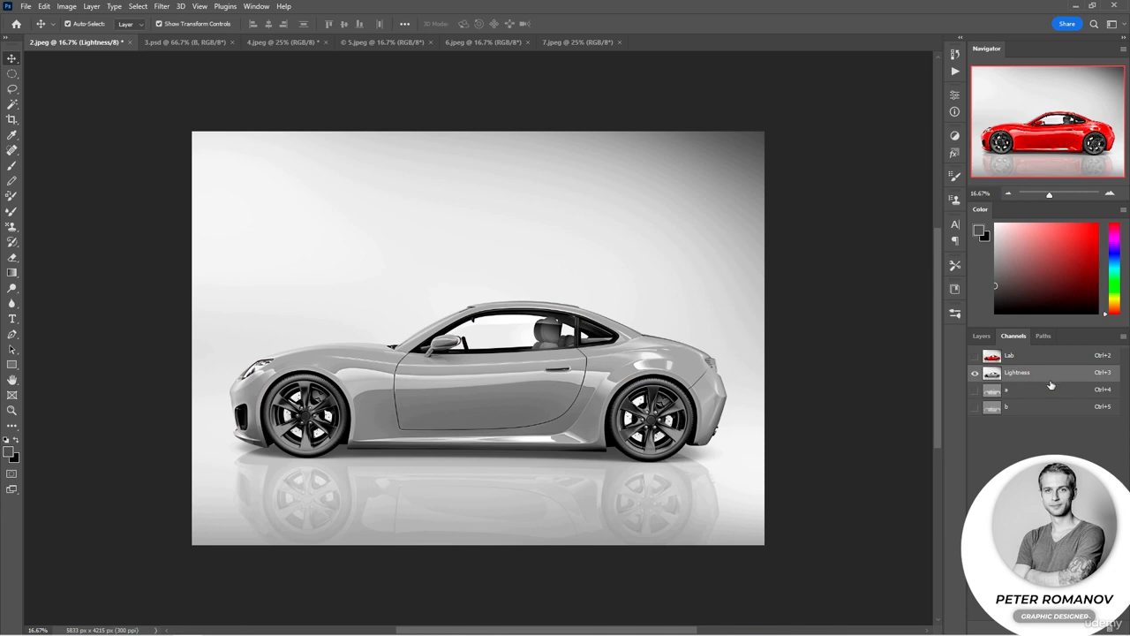
click(976, 357)
click(1009, 360)
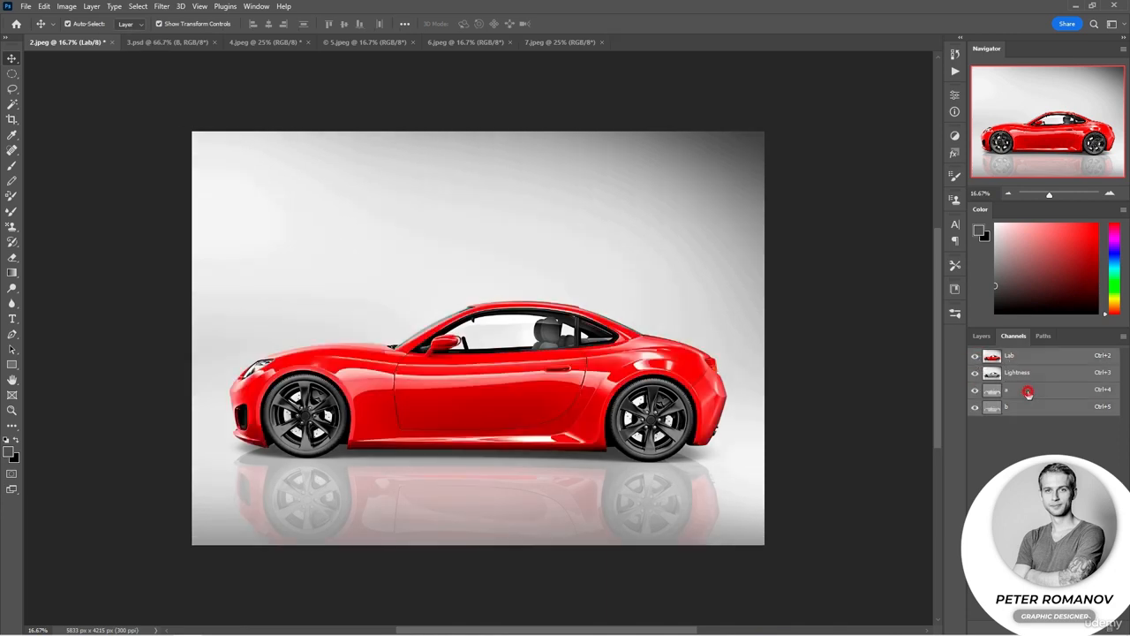
click(1028, 392)
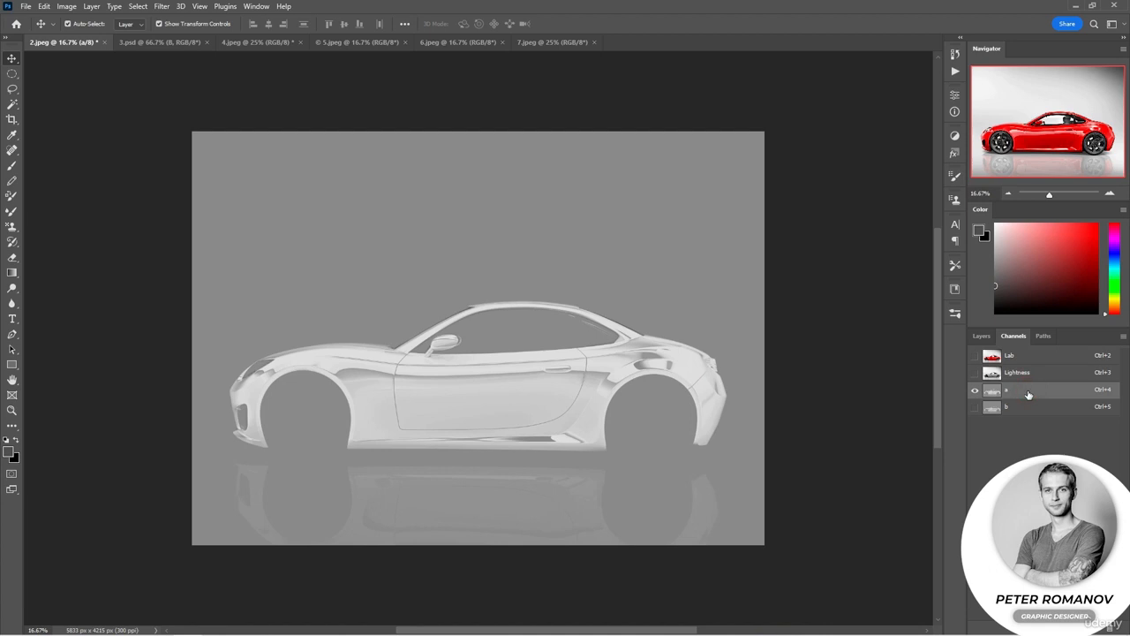
click(159, 42)
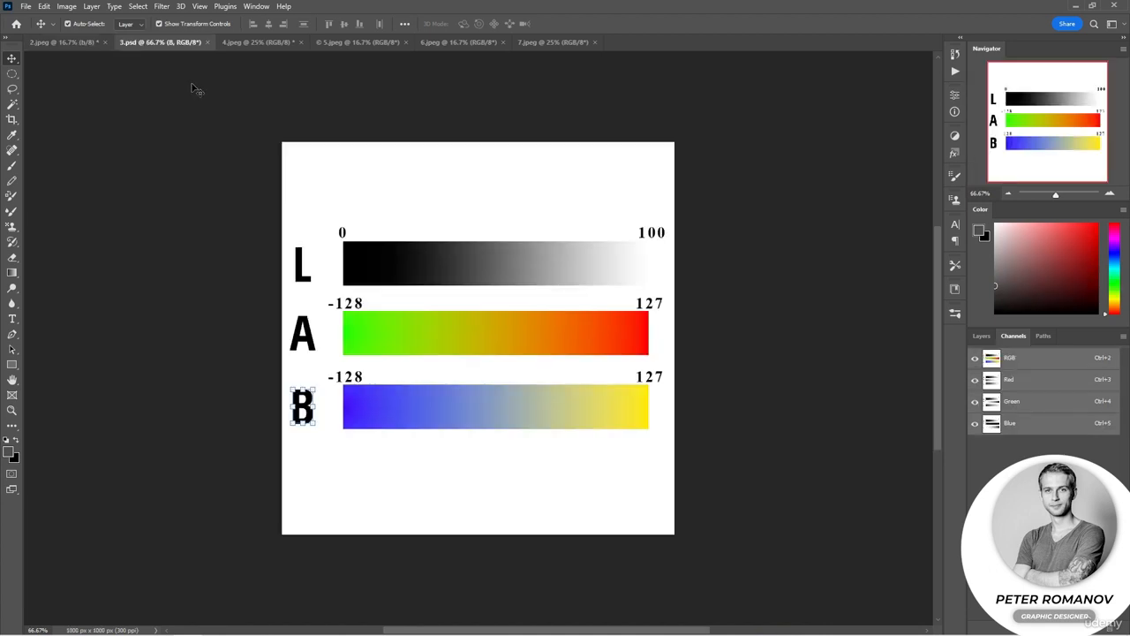
click(213, 123)
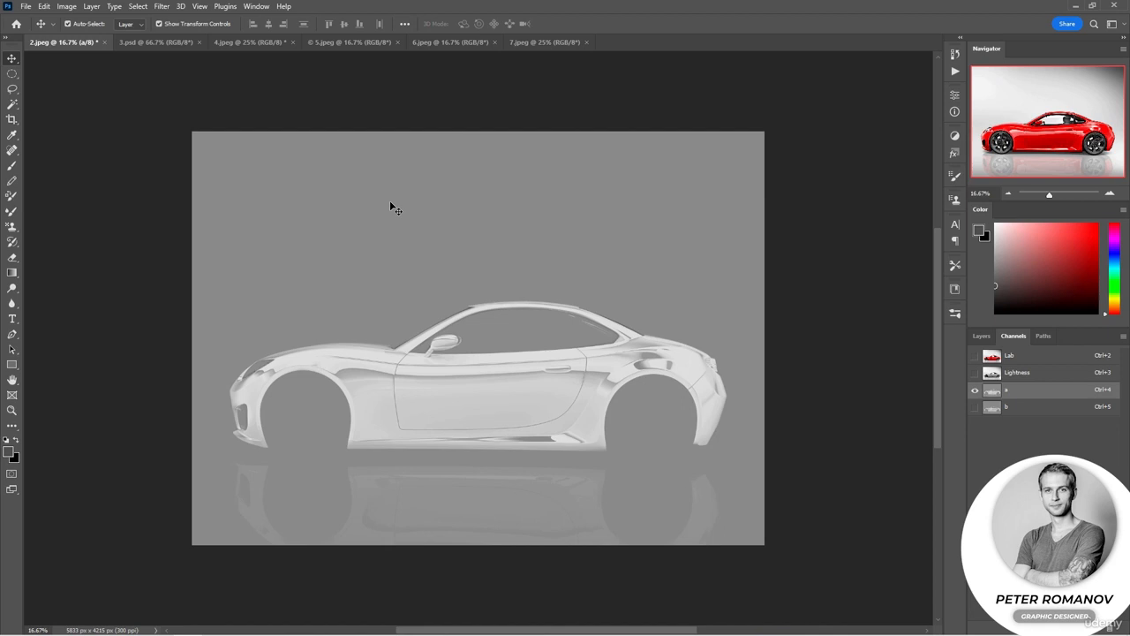
Step: Invert the car image's a channel, show all Lab channels, and make b the active channel
key(ctrl+i)
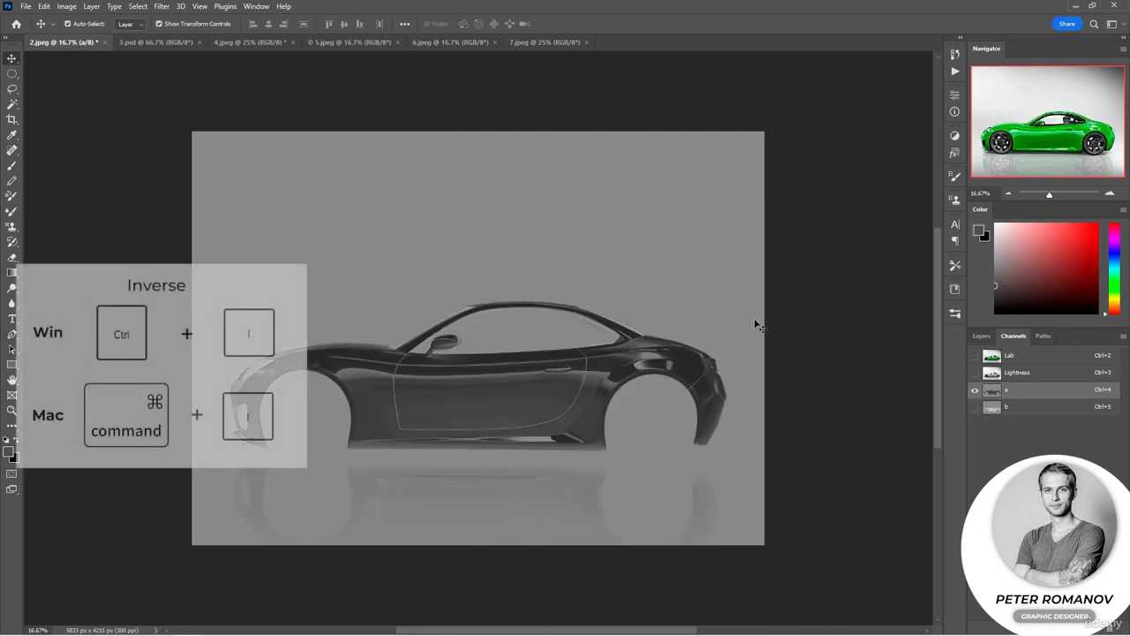
click(976, 355)
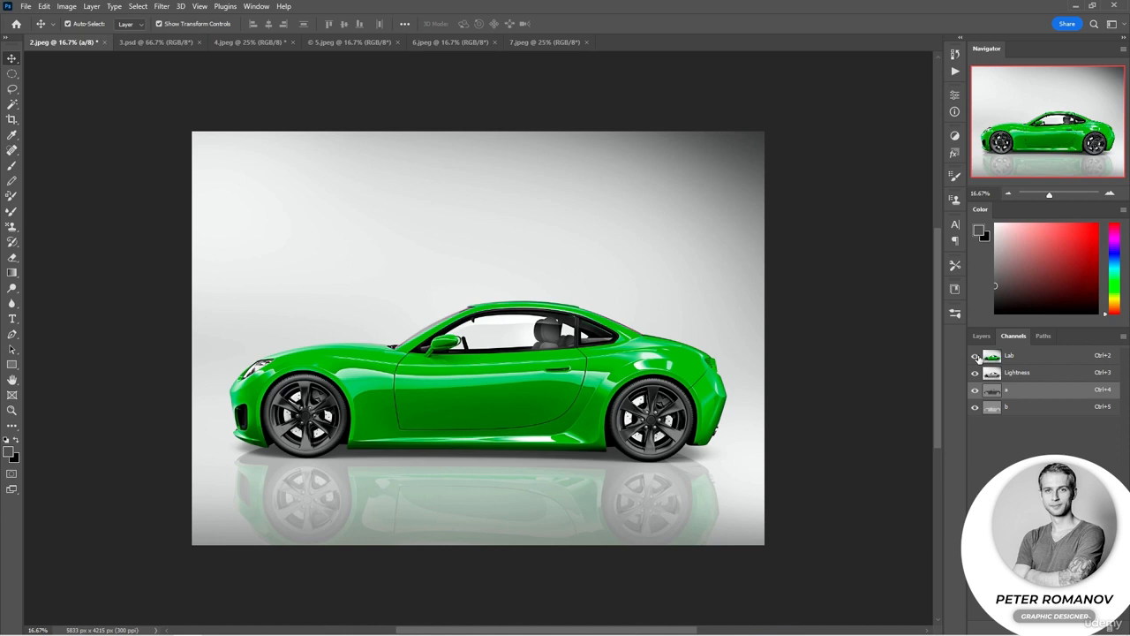
key(ctrl+5)
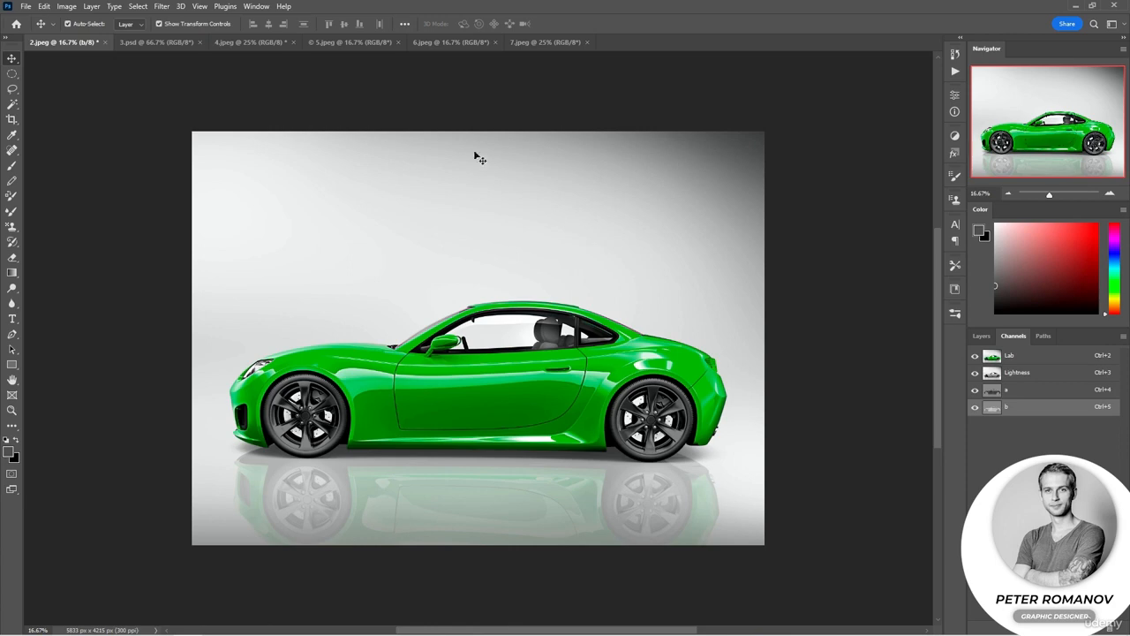
Step: Switch to the yellow sofa image 4.jpeg and convert it to Lab Color mode
click(276, 48)
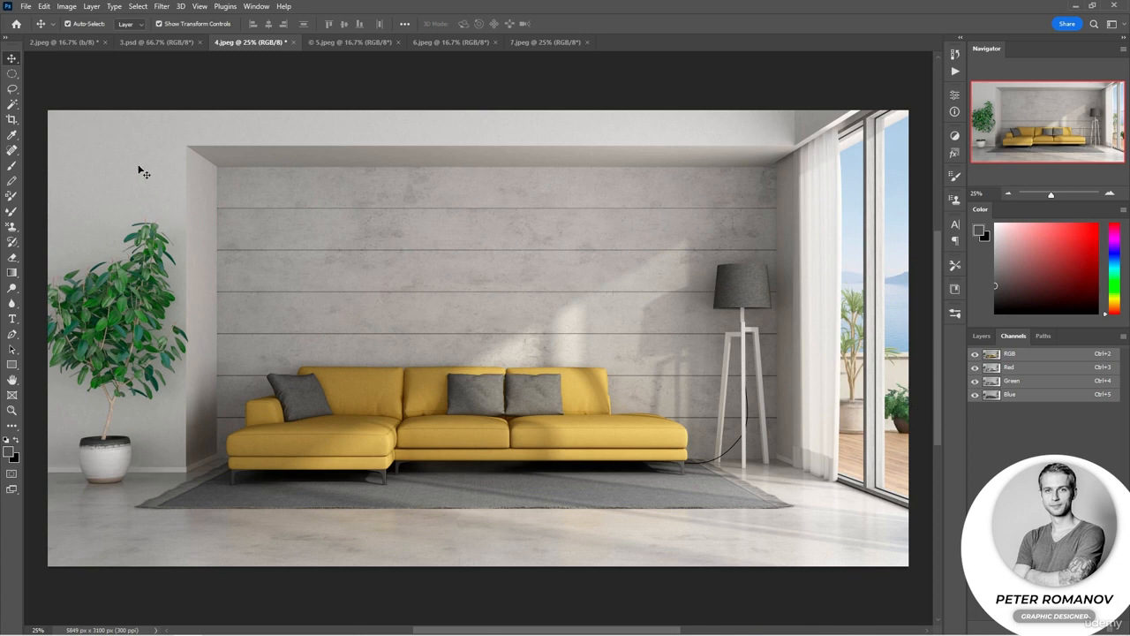
click(66, 7)
mouse_move(79, 25)
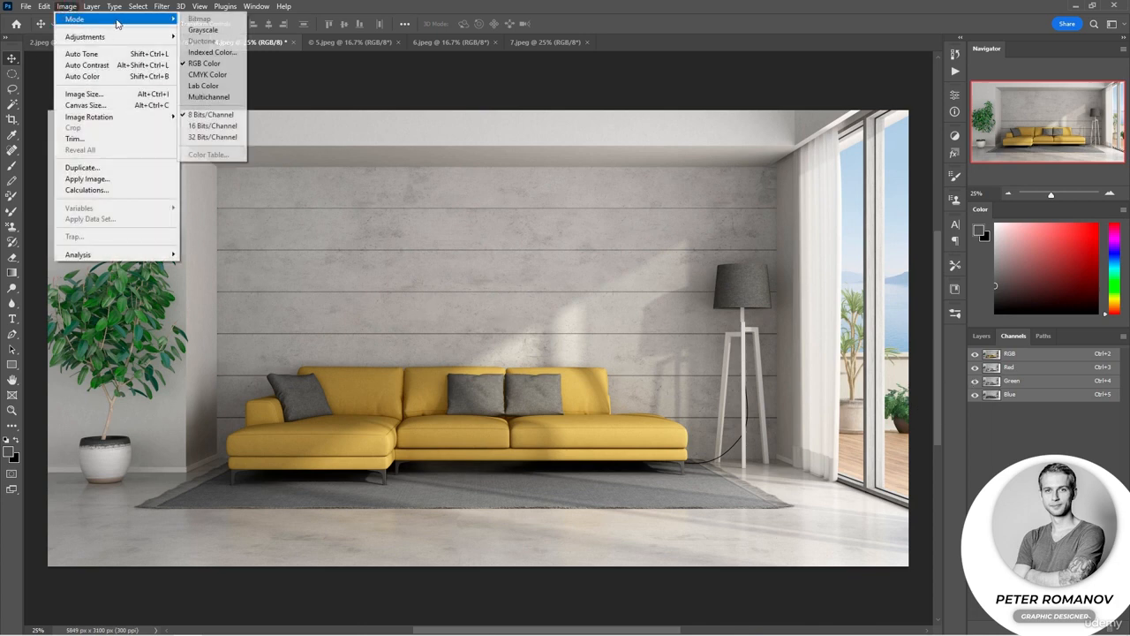
click(215, 84)
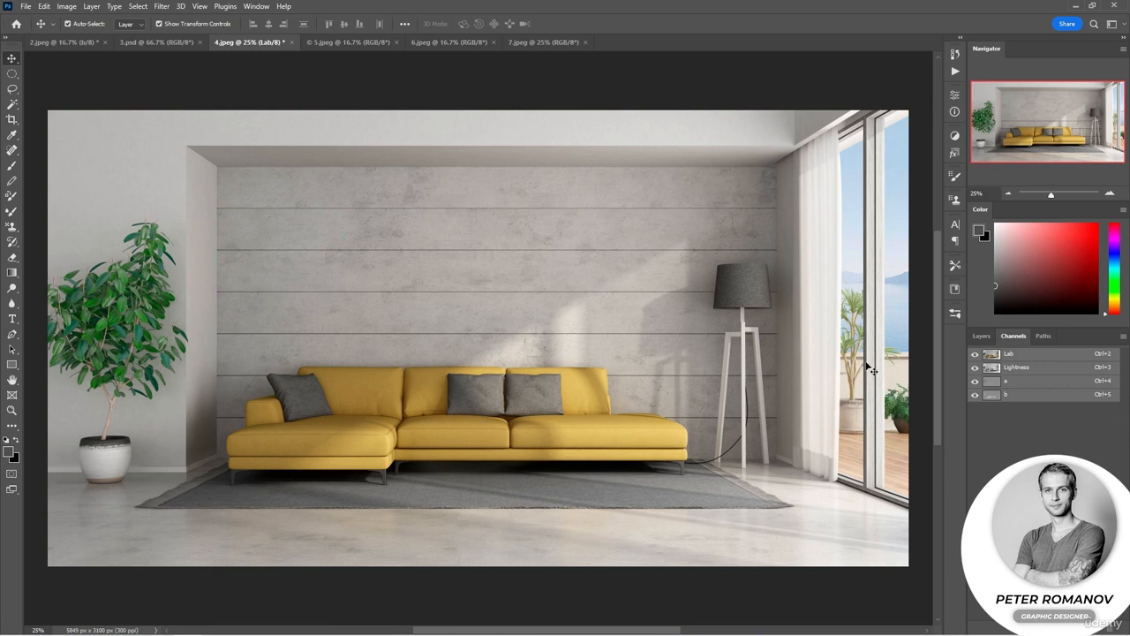
Step: Compare how the sofa and plant appear in the a and b channels of the interior image
click(1014, 384)
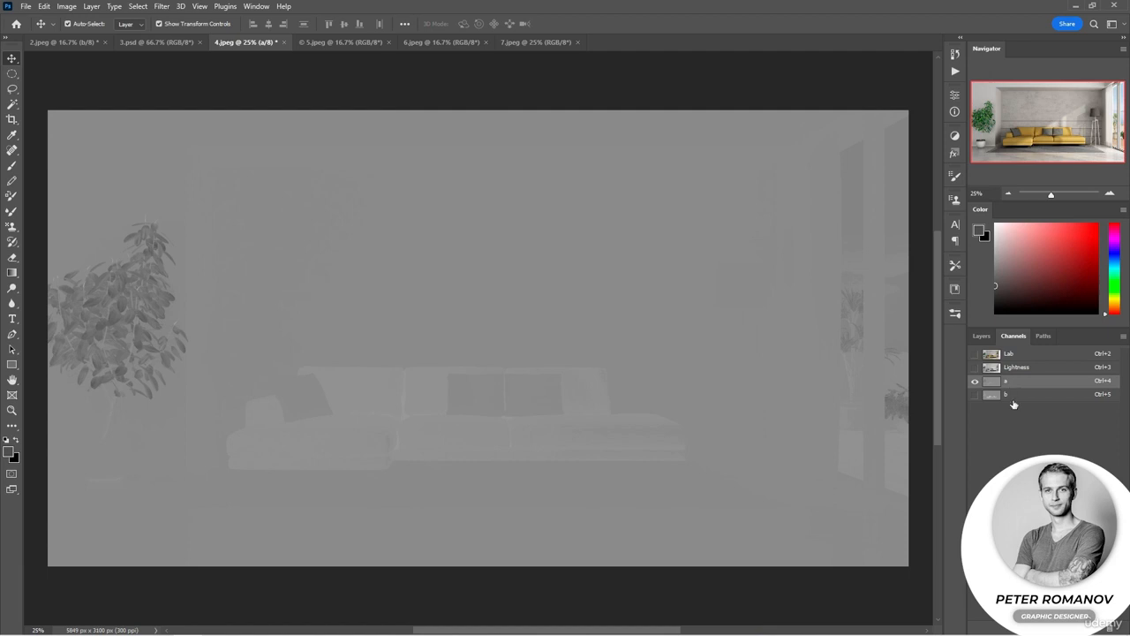
click(1014, 399)
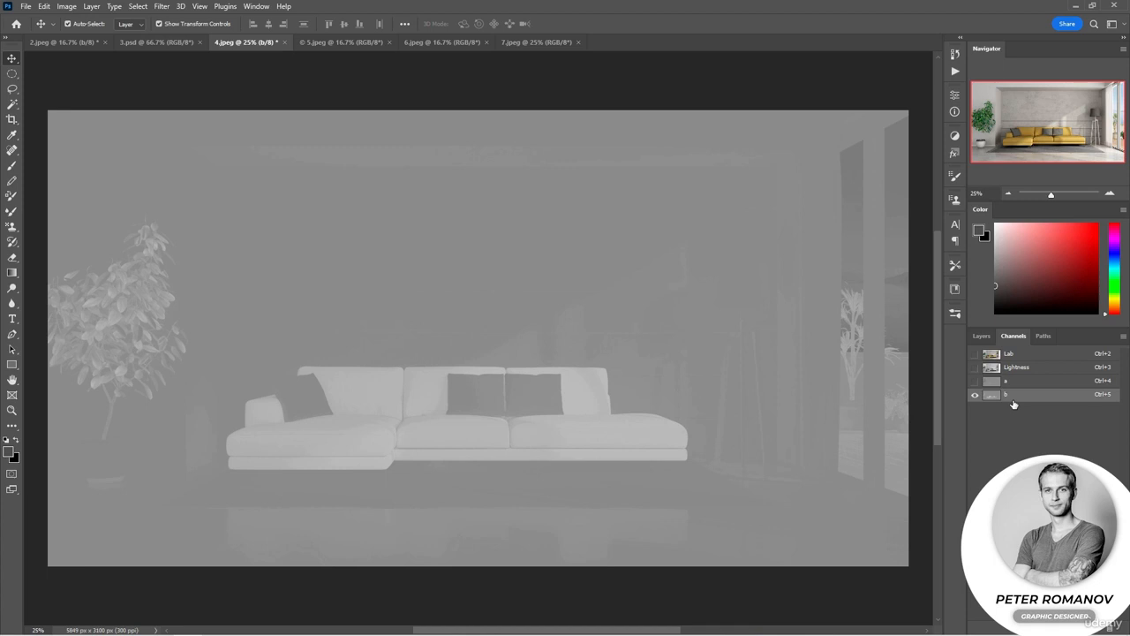
click(1017, 380)
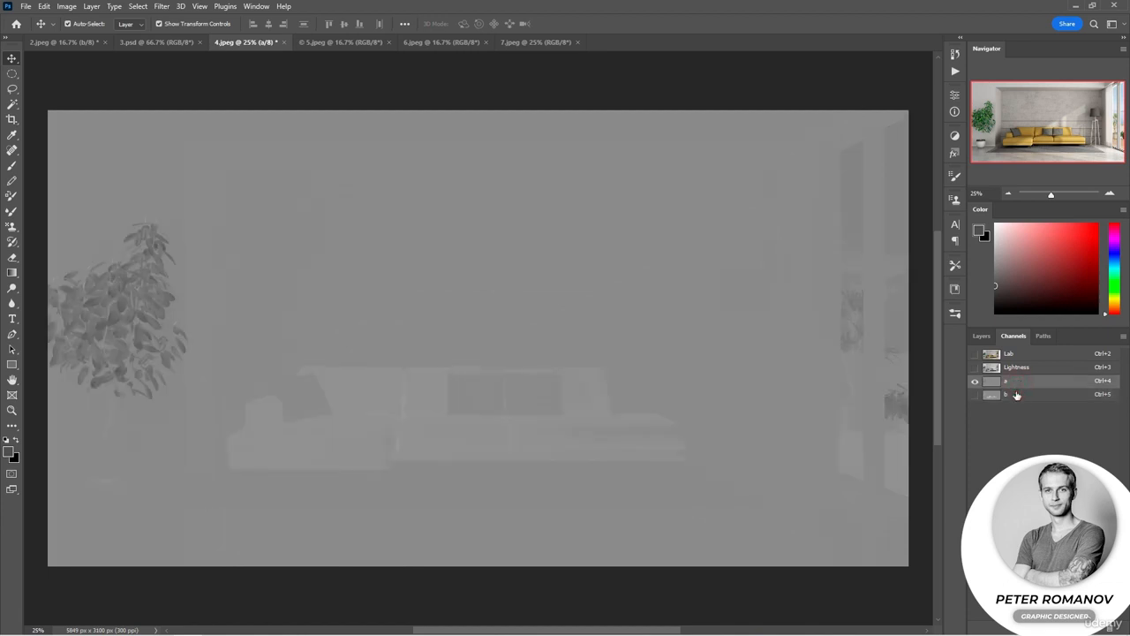
Step: Invert the b channel of the sofa image and return to the full-colour Lab composite
click(1016, 394)
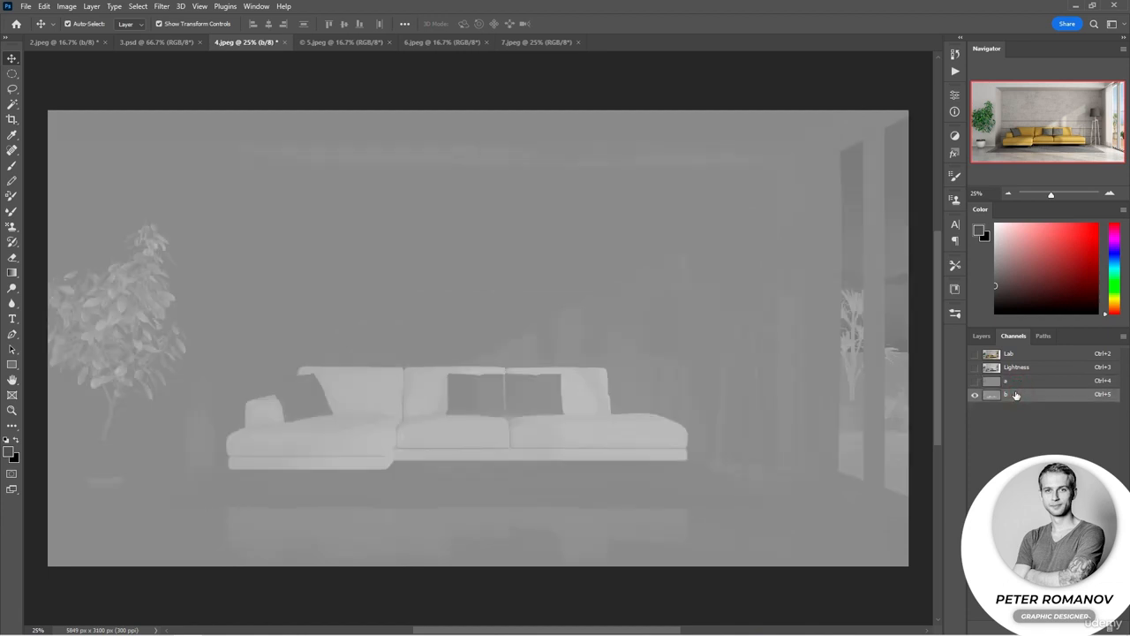
key(ctrl+i)
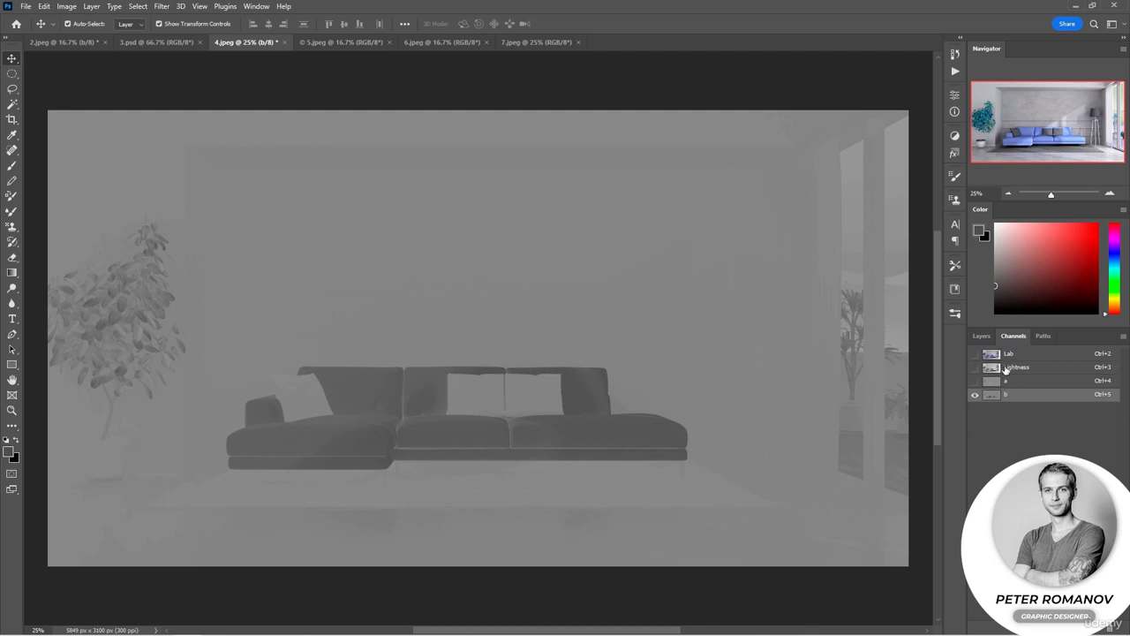
click(1012, 381)
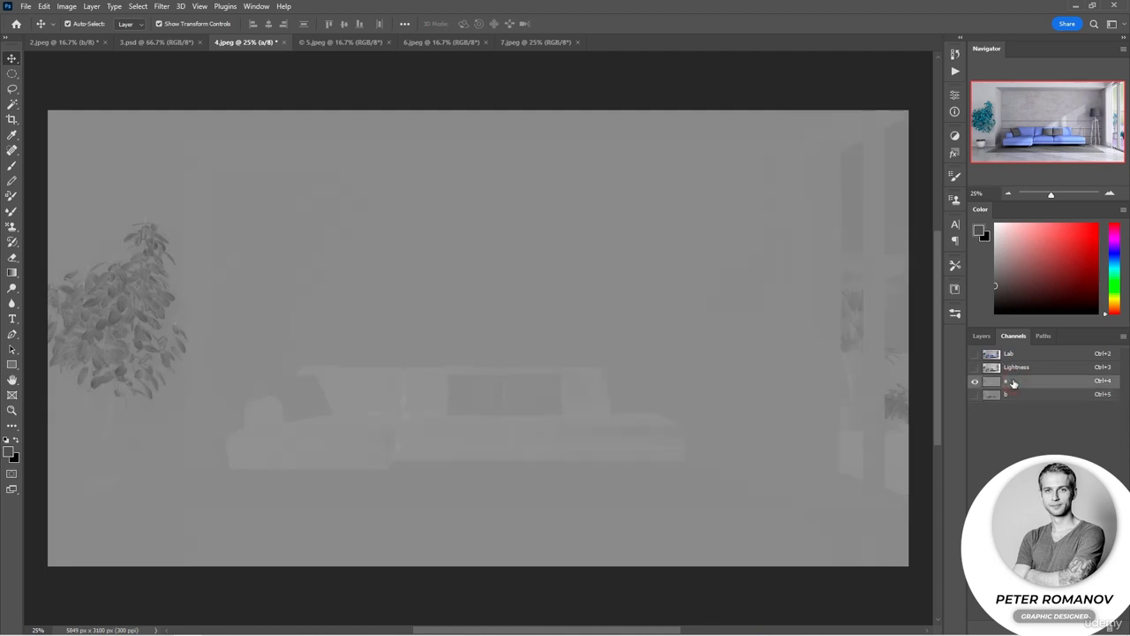
click(1022, 356)
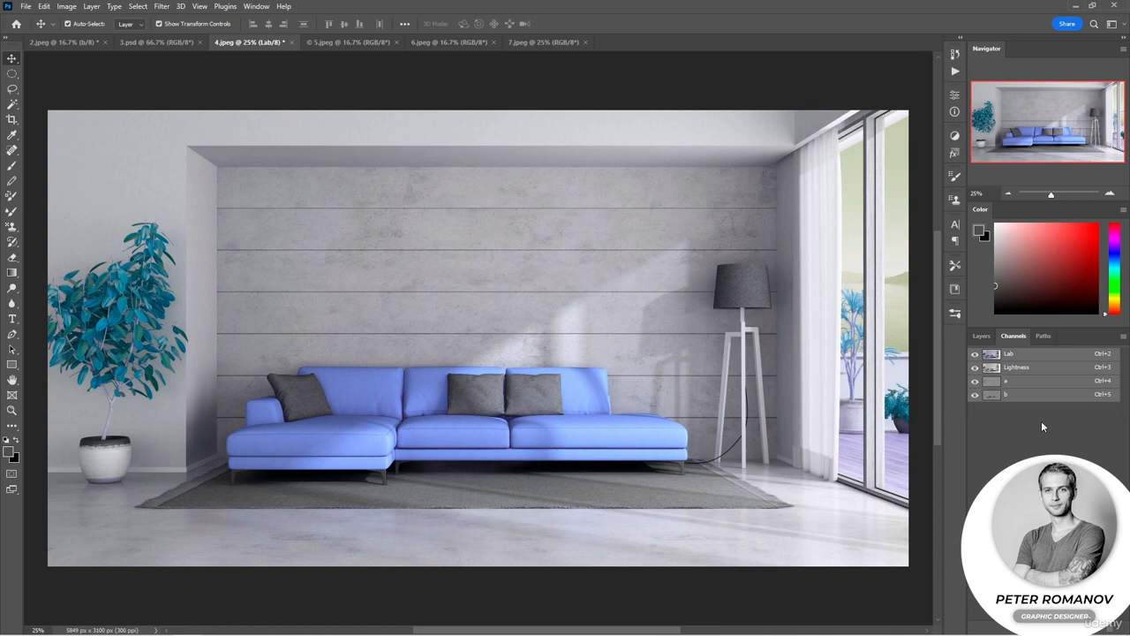
Step: Open a Curves adjustment for the berries image 5.jpeg and arrange the workspace so the picture and the channel list are uncovered
key(ctrl+Tab)
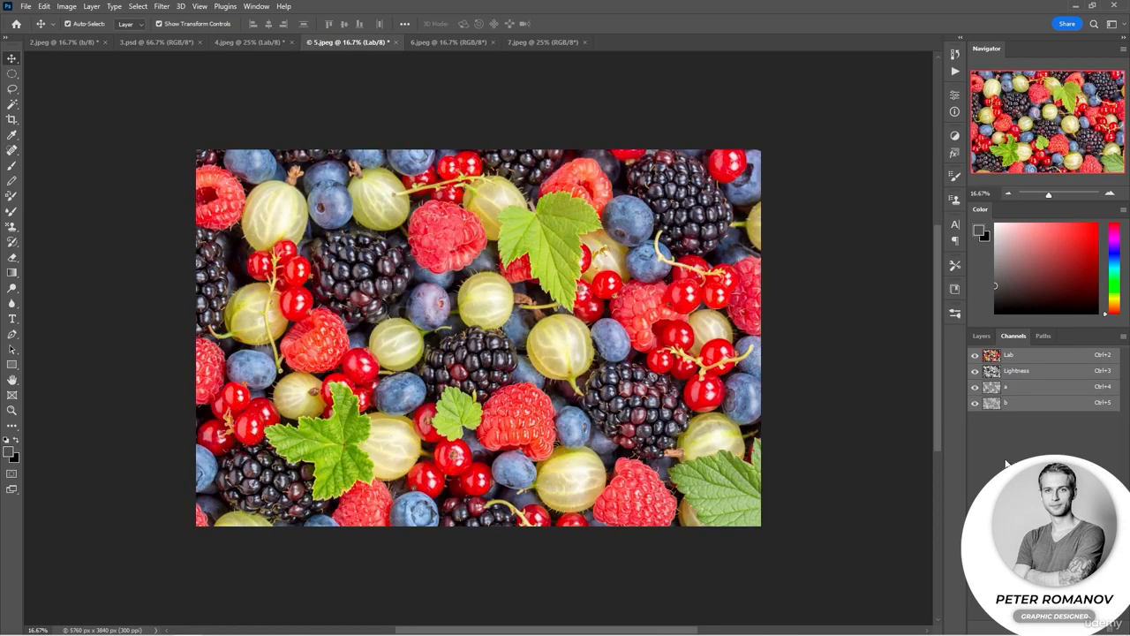
key(ctrl+m)
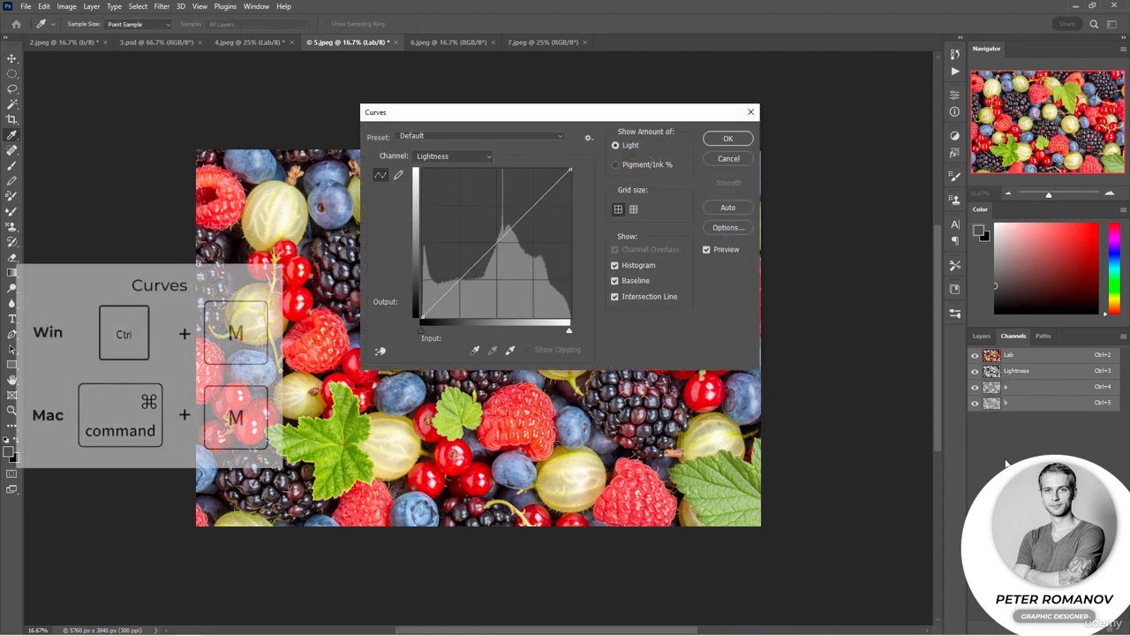
drag(512, 112, 763, 360)
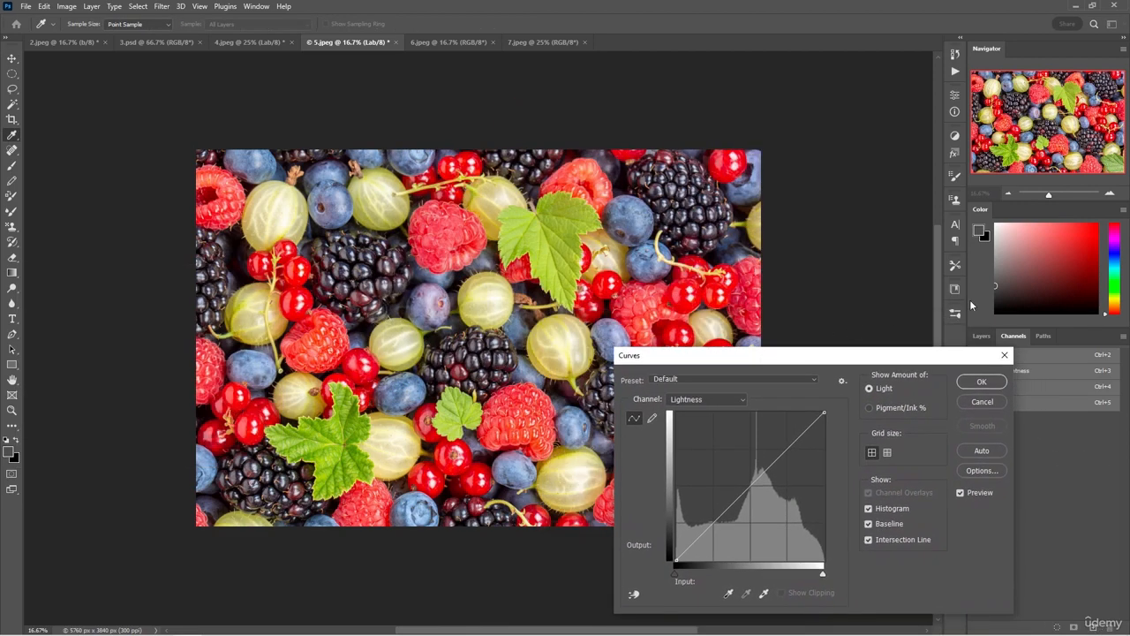
drag(1019, 326, 1012, 247)
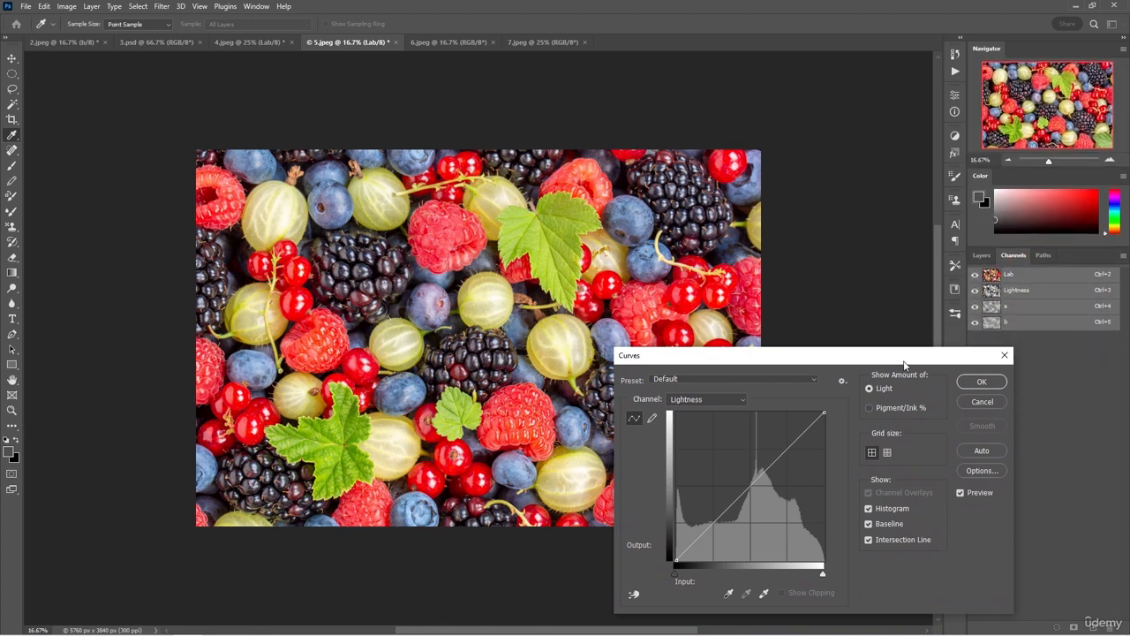
drag(905, 358, 1016, 362)
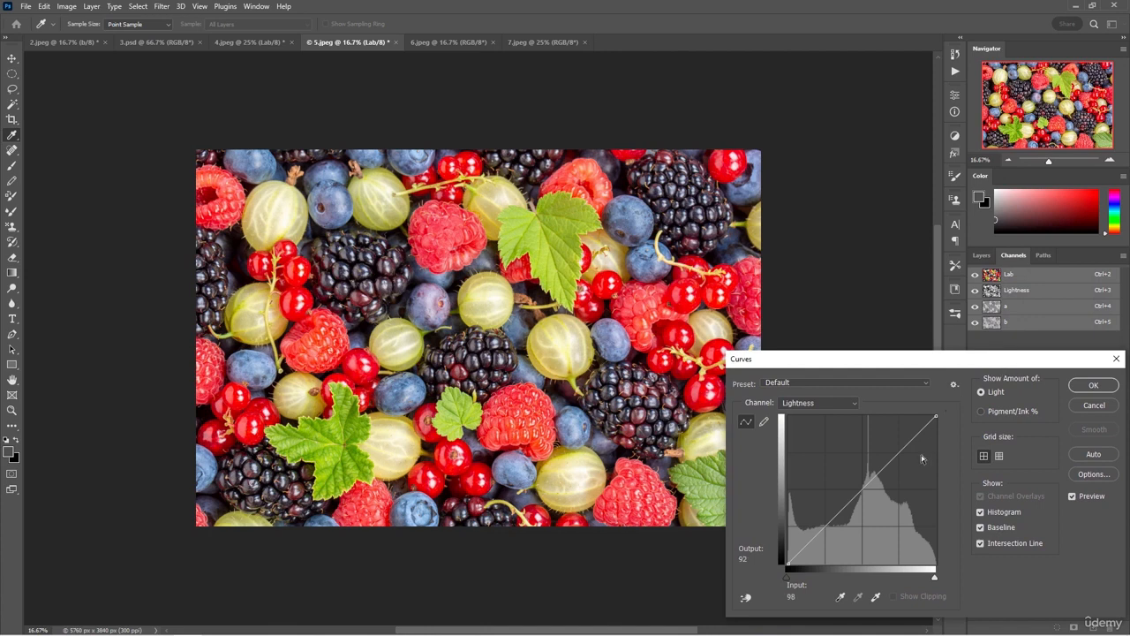
Step: Set the Curves adjustment to the a channel and enable on-image adjustment for sampling colours from the berries
click(809, 405)
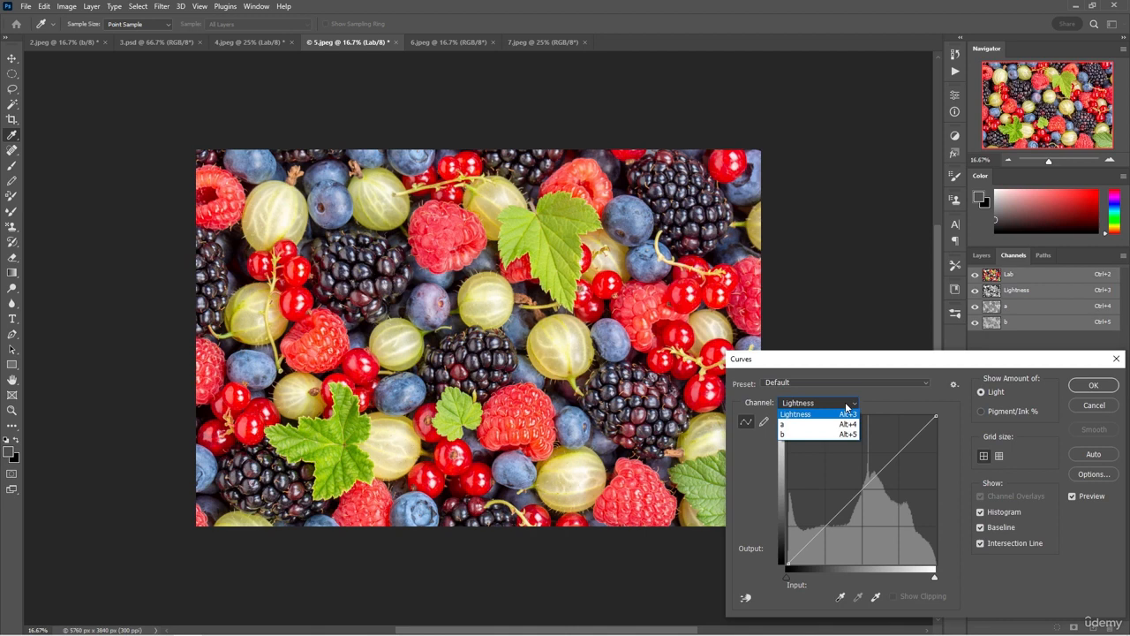
click(839, 424)
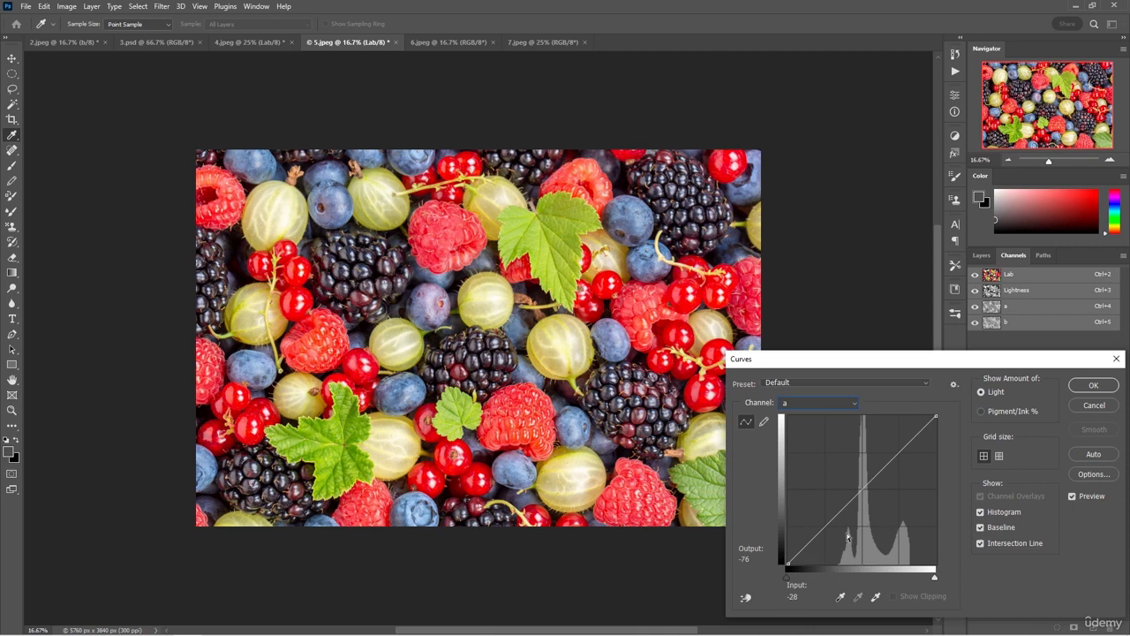
click(821, 404)
click(951, 496)
mouse_move(976, 357)
mouse_down()
mouse_move(870, 321)
mouse_move(982, 367)
mouse_up()
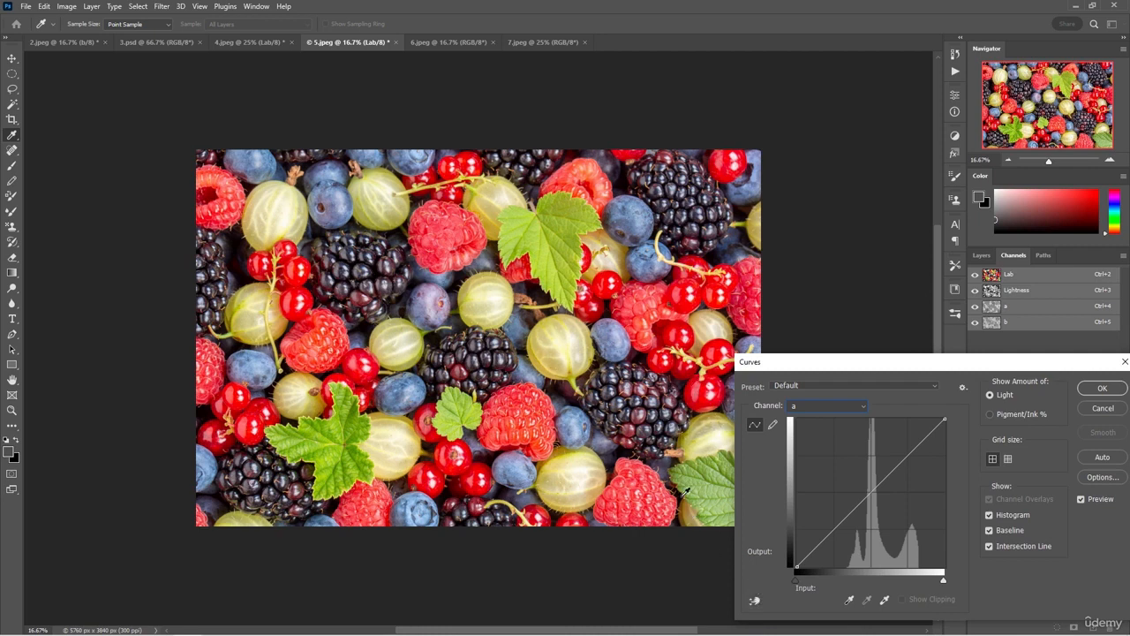
mouse_move(652, 494)
mouse_down()
mouse_move(654, 422)
mouse_move(624, 375)
mouse_move(622, 337)
mouse_move(713, 481)
mouse_move(711, 499)
mouse_move(721, 441)
mouse_move(643, 497)
mouse_up()
click(756, 601)
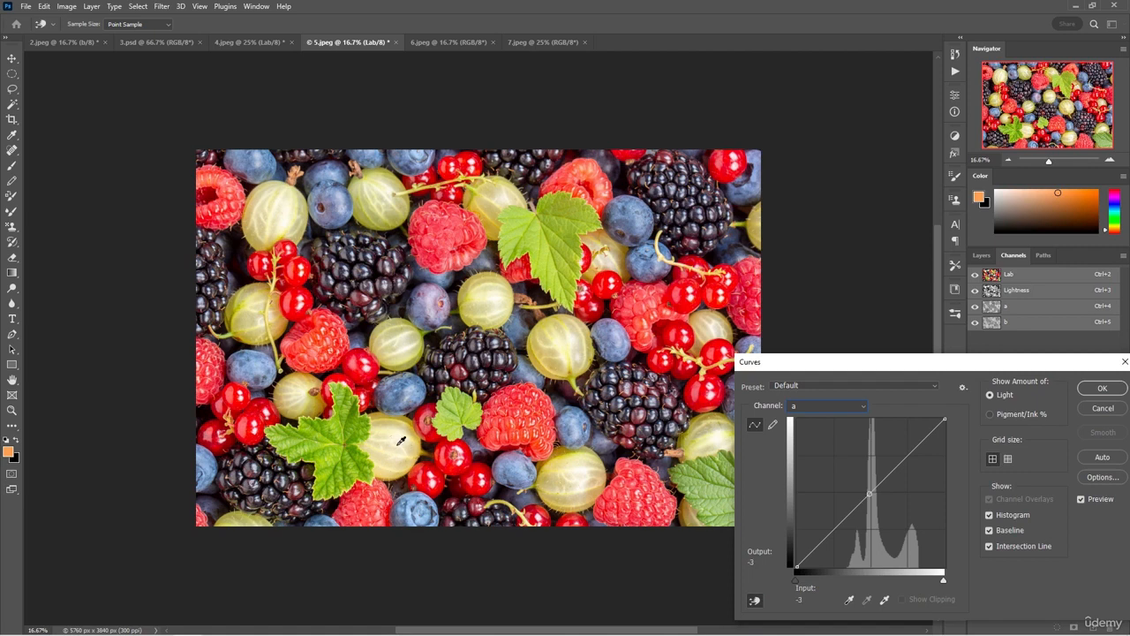
Step: Reshape the a channel curve to intensify greens and reds, mapping input -3 to -25 and input 81 to 106
click(519, 418)
drag(906, 457, 906, 452)
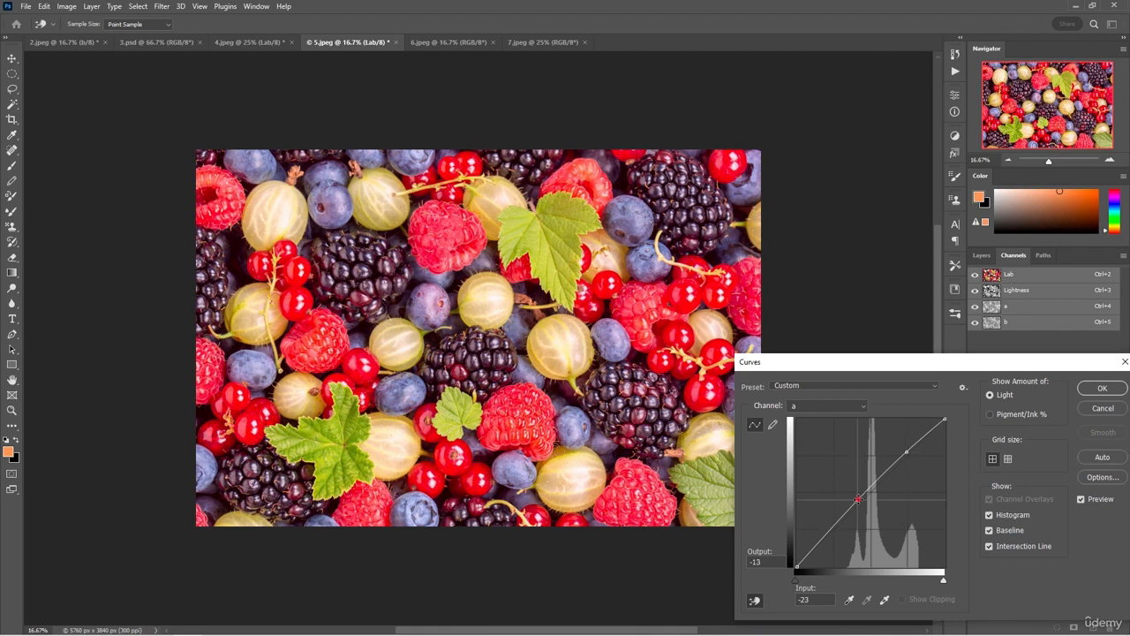
drag(856, 501, 857, 512)
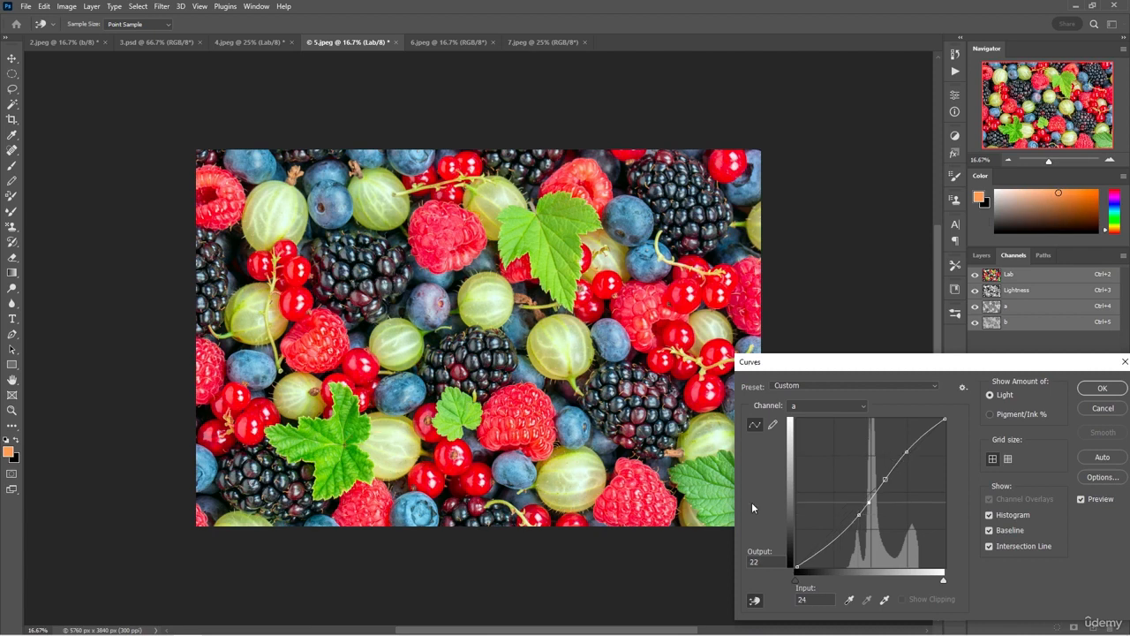
drag(870, 501, 870, 507)
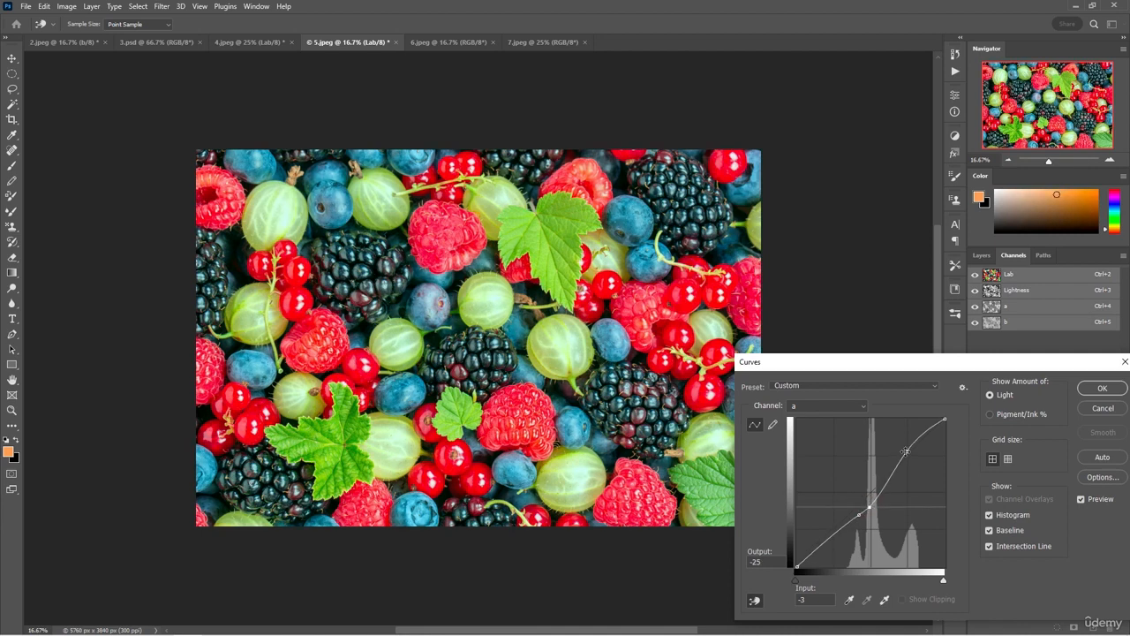
drag(906, 452, 904, 446)
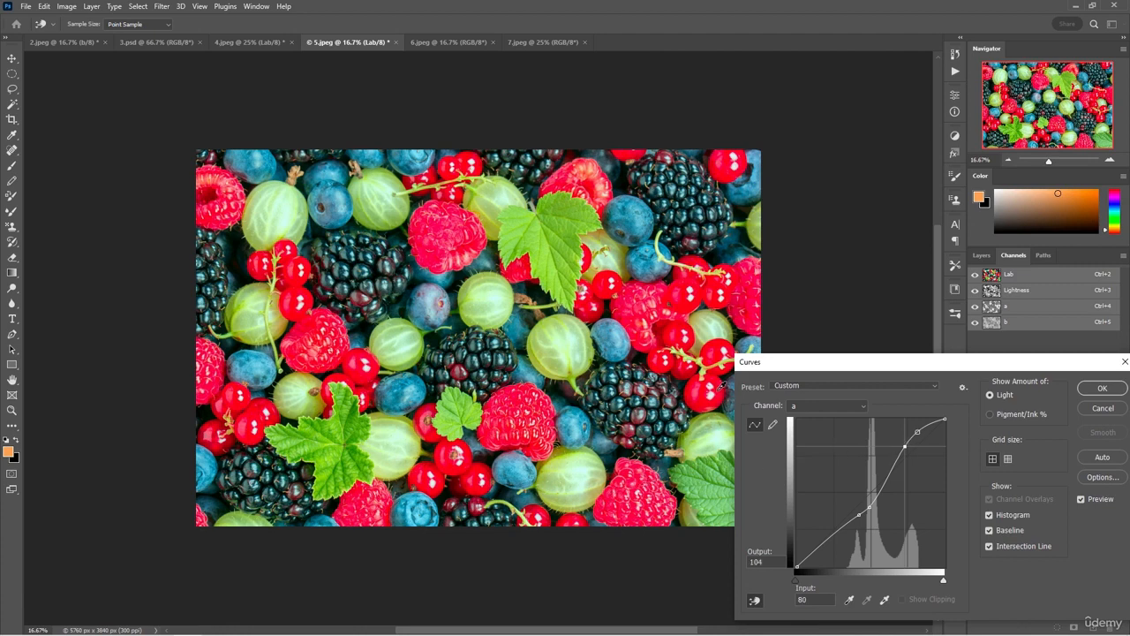
drag(918, 432, 920, 430)
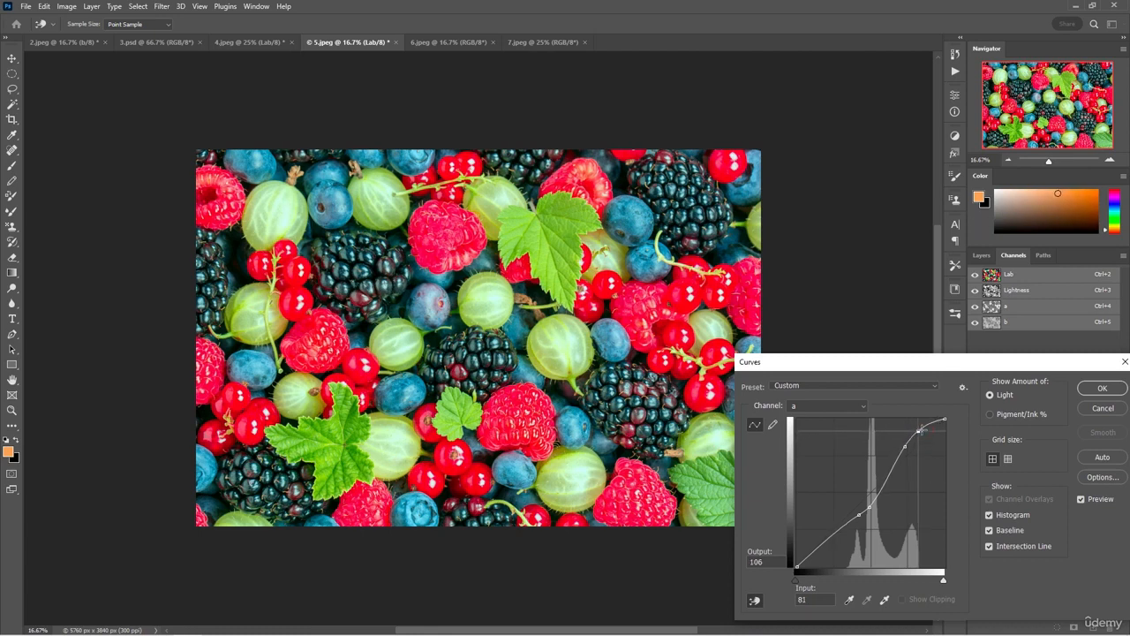
Step: Steepen the b channel curve to strengthen blues and yellows, mapping input -18 to -35 and input 68 to 77
click(818, 405)
click(828, 439)
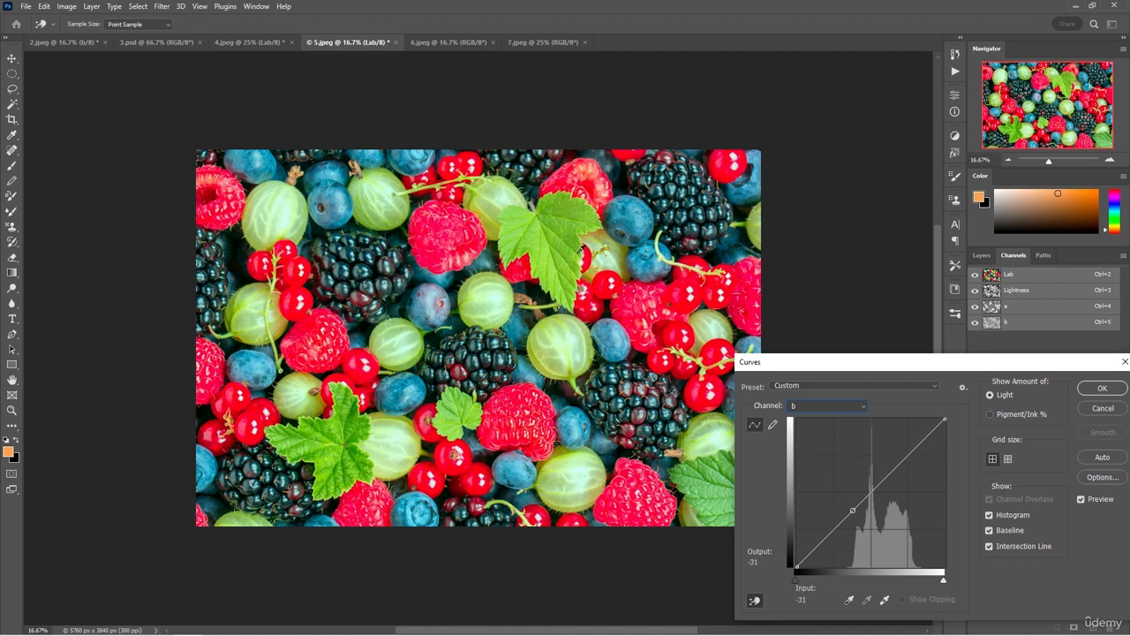
click(854, 504)
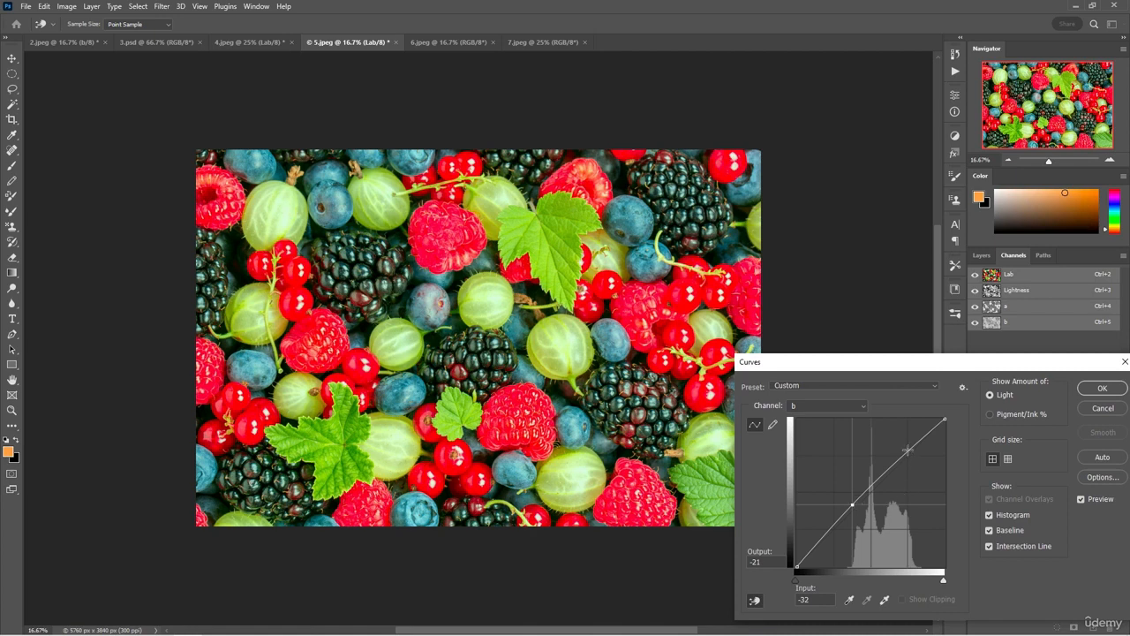
mouse_move(907, 451)
mouse_down()
mouse_move(912, 458)
mouse_move(910, 447)
mouse_up()
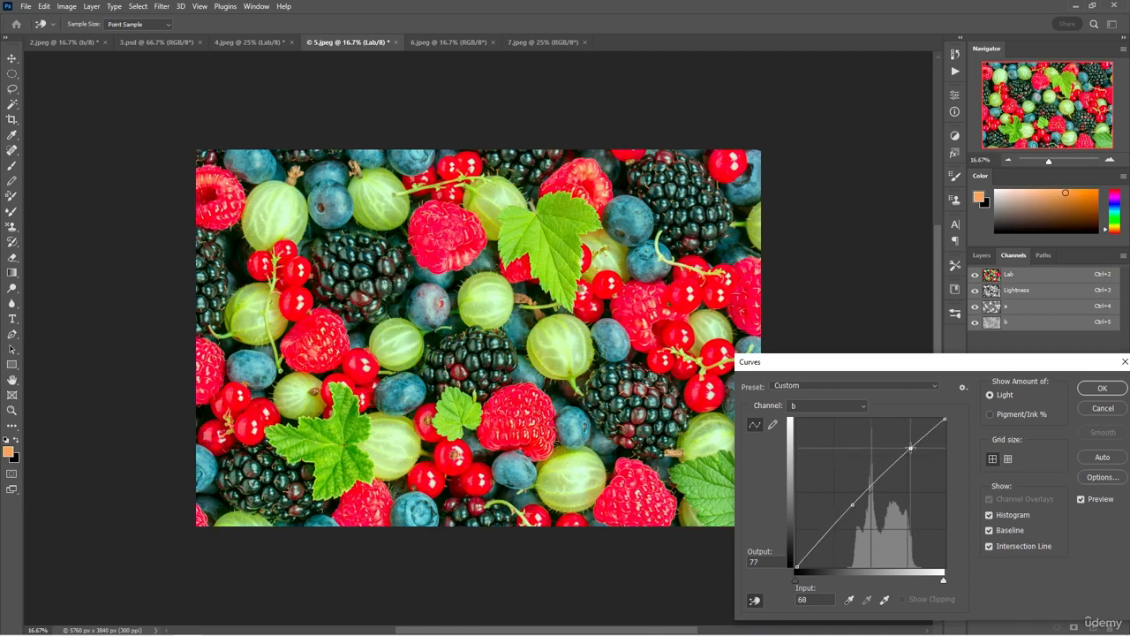
drag(853, 505, 861, 513)
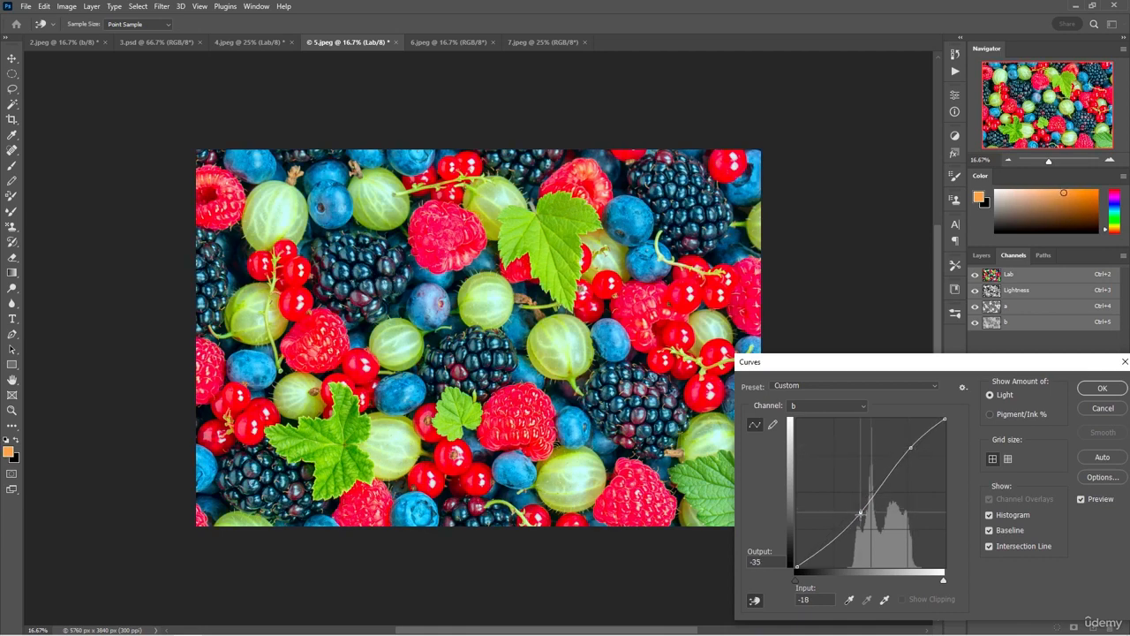
Step: Add contrast to the Lightness curve, lowering input 19 to 13 and input 46 to 36 while raising the highlights
click(864, 406)
click(854, 422)
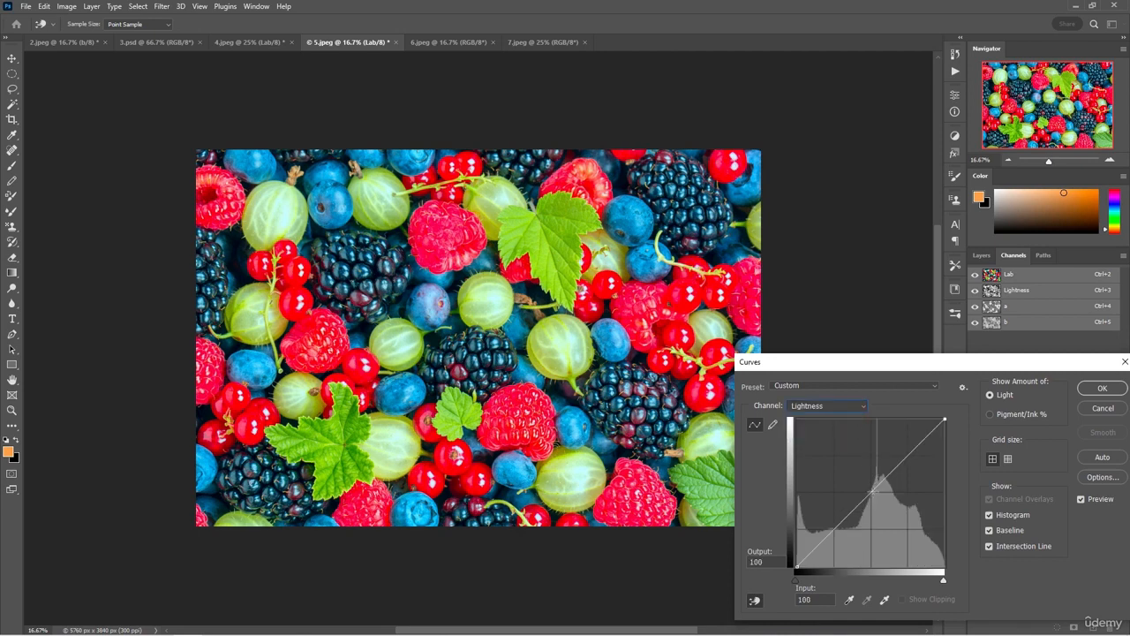
drag(820, 544, 823, 548)
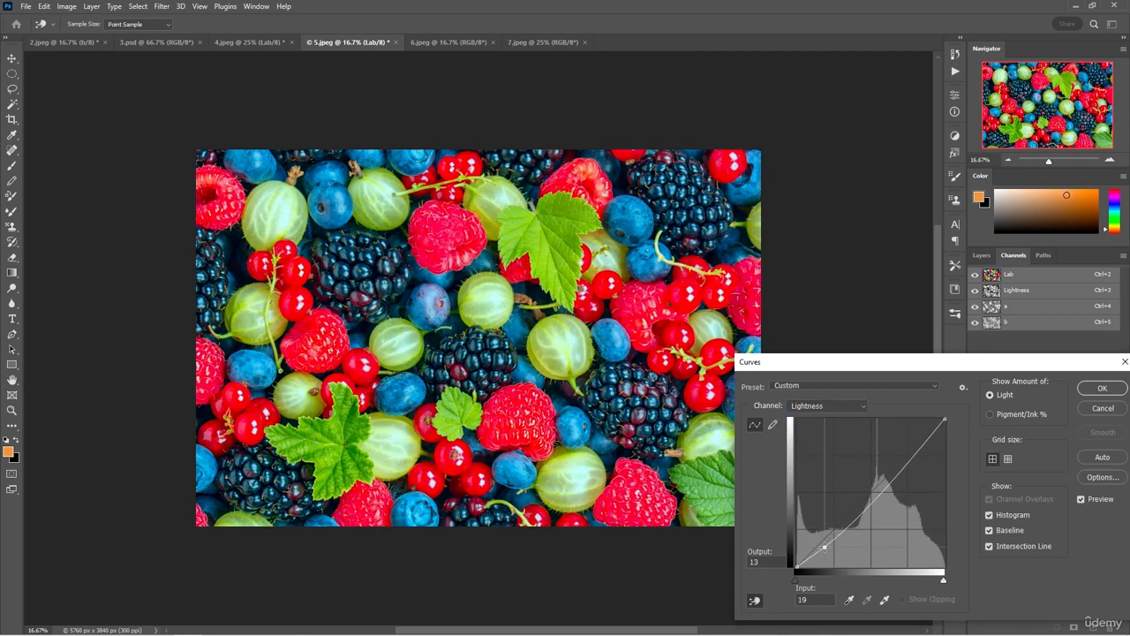
click(913, 456)
drag(914, 457, 911, 450)
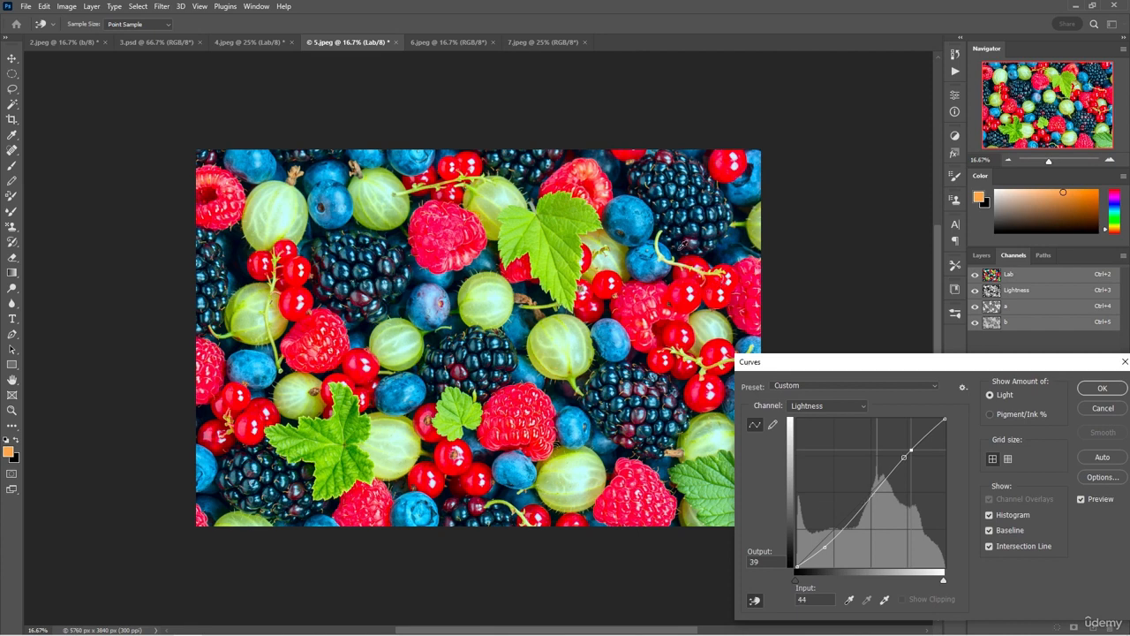
drag(861, 507, 865, 512)
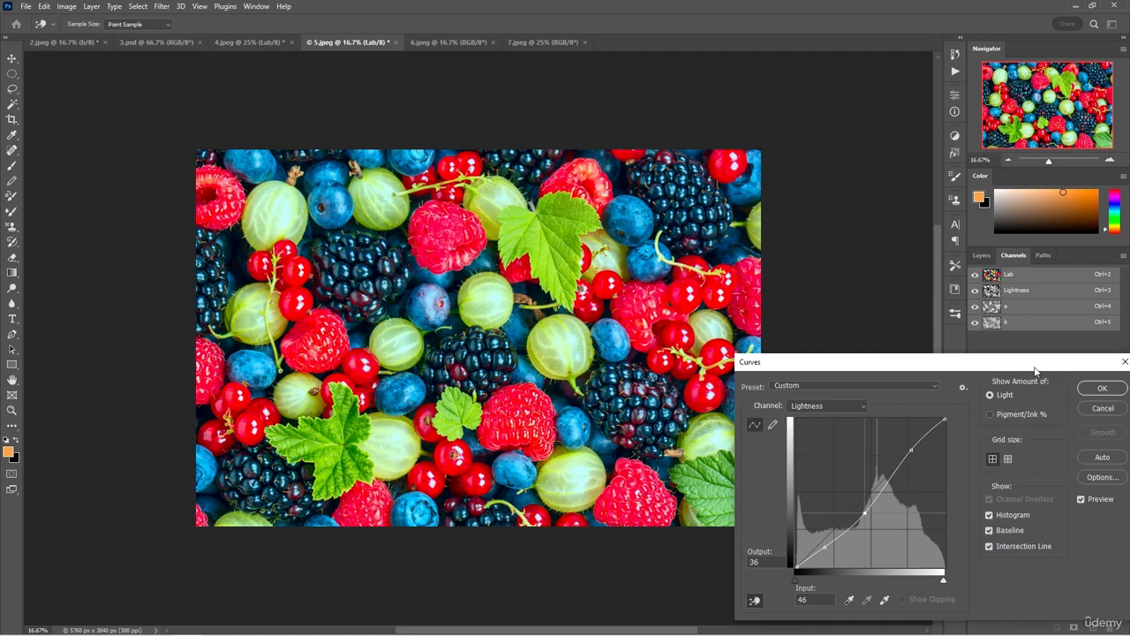
Step: Compare the berries with and without the Curves adjustment by toggling its preview
drag(1006, 366, 937, 353)
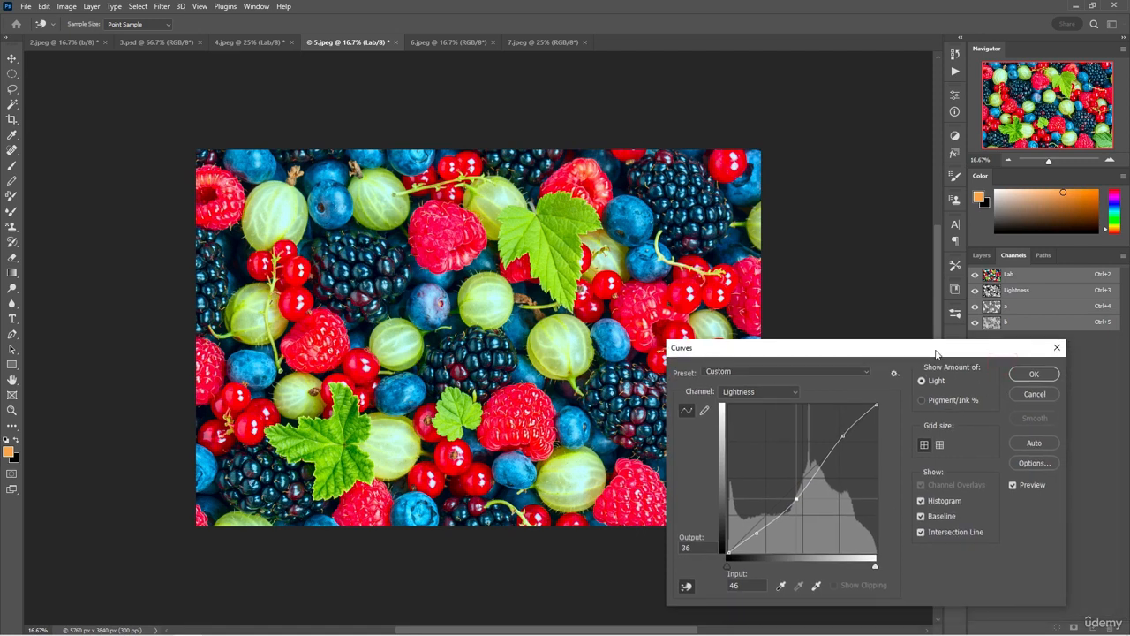
click(1013, 485)
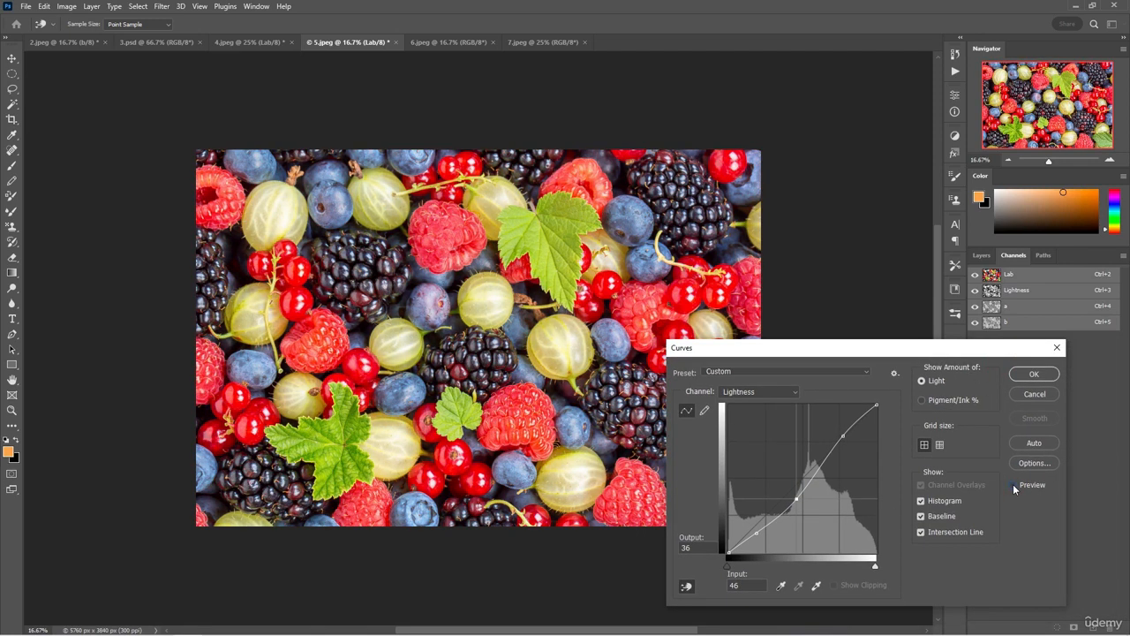
click(1012, 484)
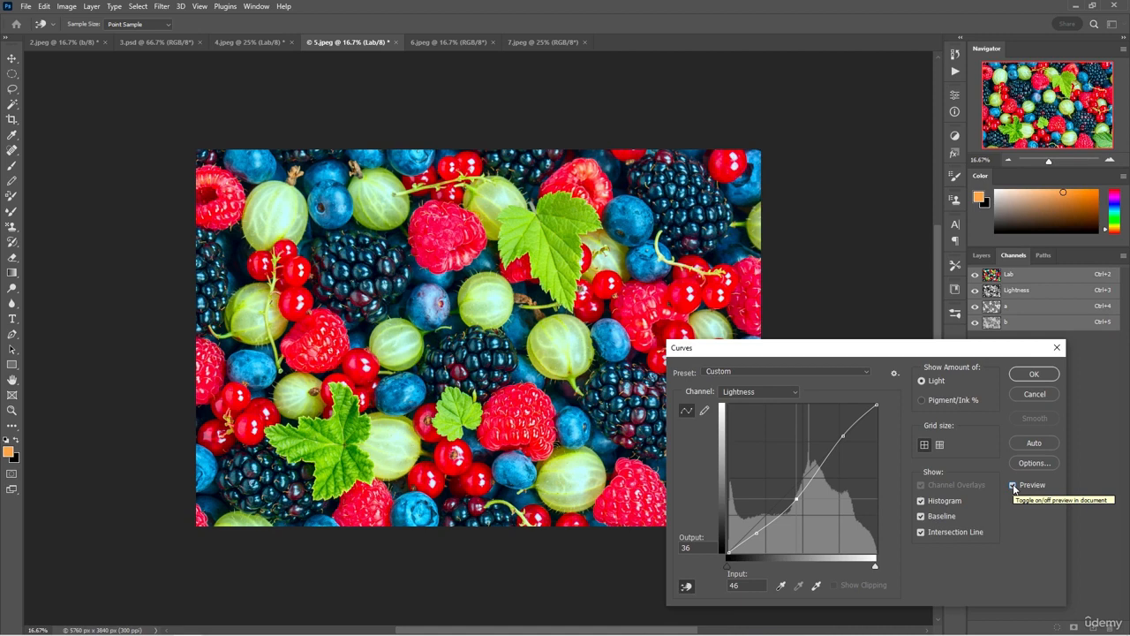
Step: Brighten the Lightness curve's upper range, mapping input 58 to 54 and input 65 to 75, and apply the Curves adjustment
drag(843, 435, 841, 432)
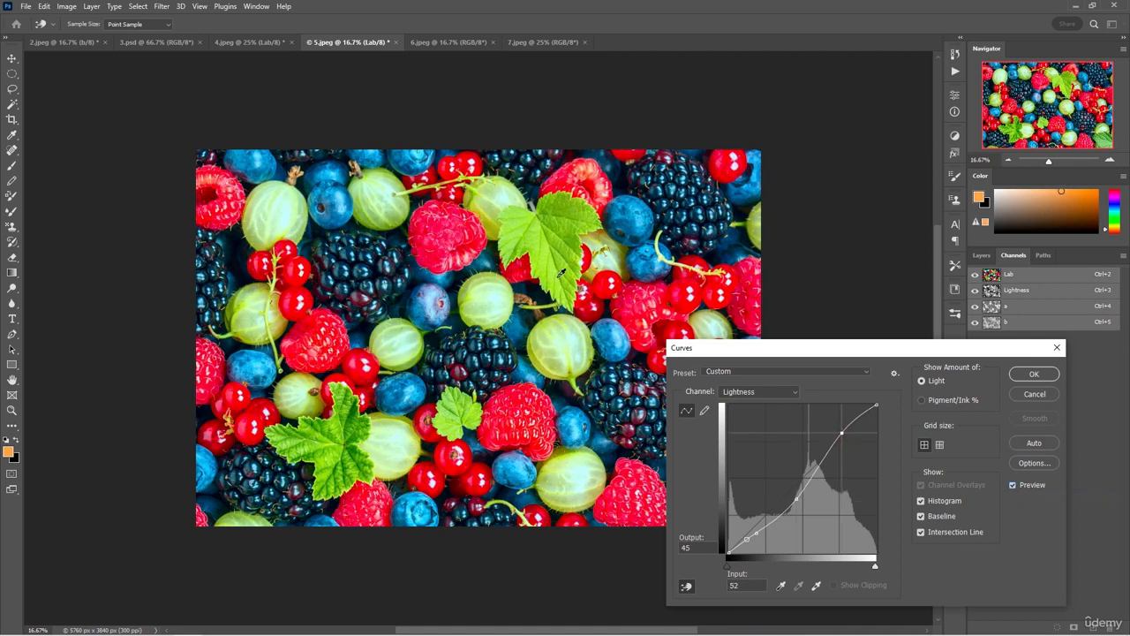
ctrl+click(477, 231)
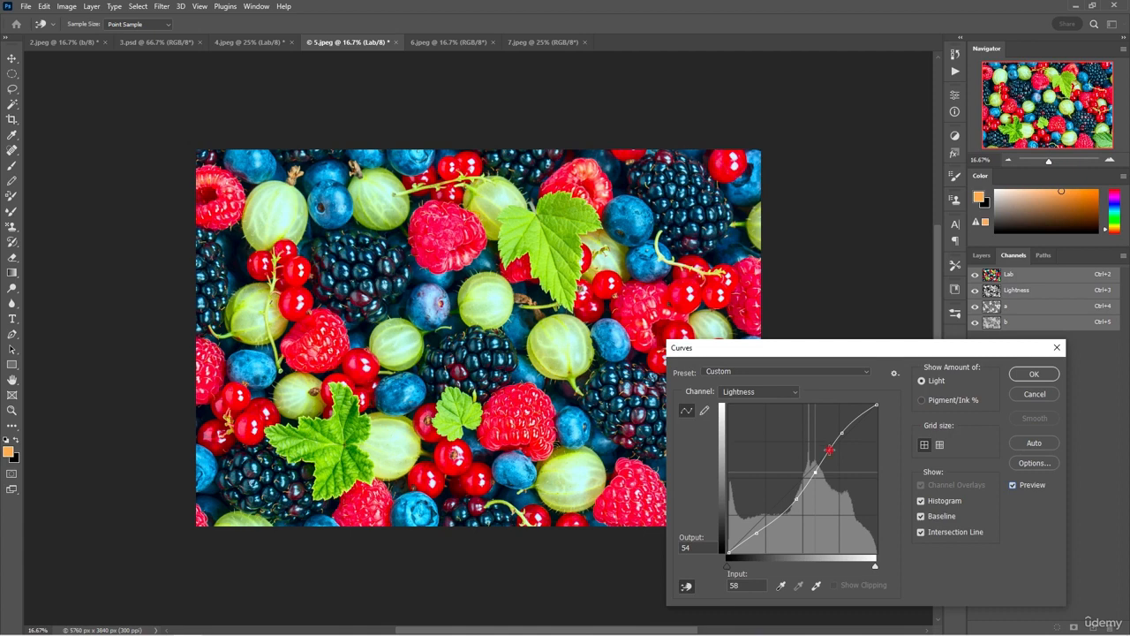
drag(830, 448, 824, 441)
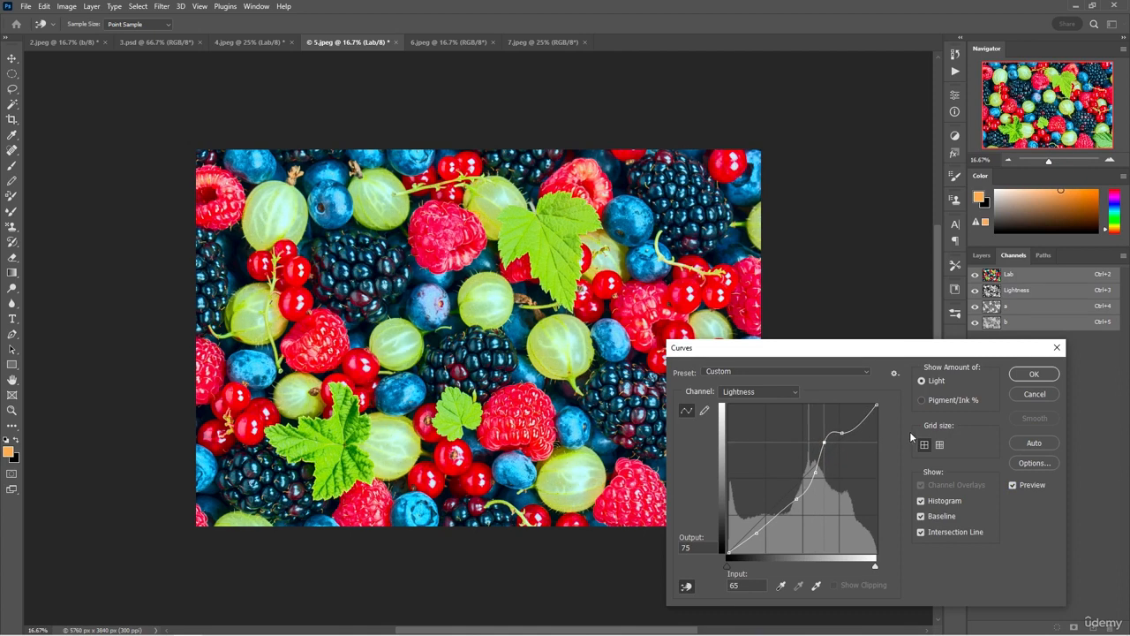
click(1025, 373)
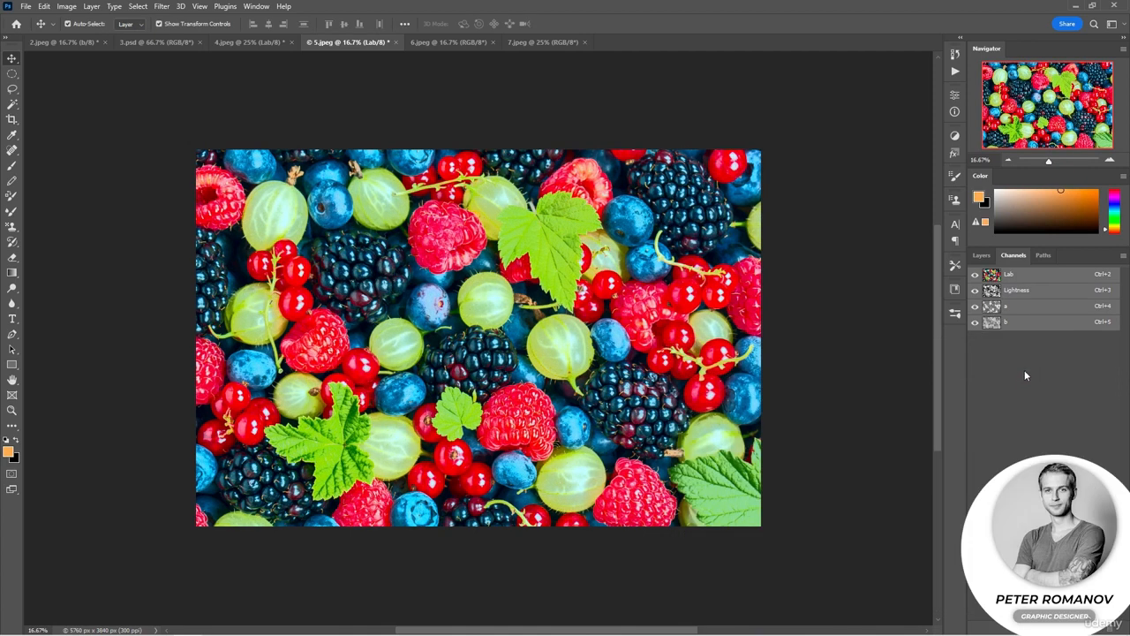
Step: Sharpen only the Lightness channel of the berries with Unsharp Mask at Amount 60%, Radius 1.8 pixels and Threshold 3 levels
click(1034, 293)
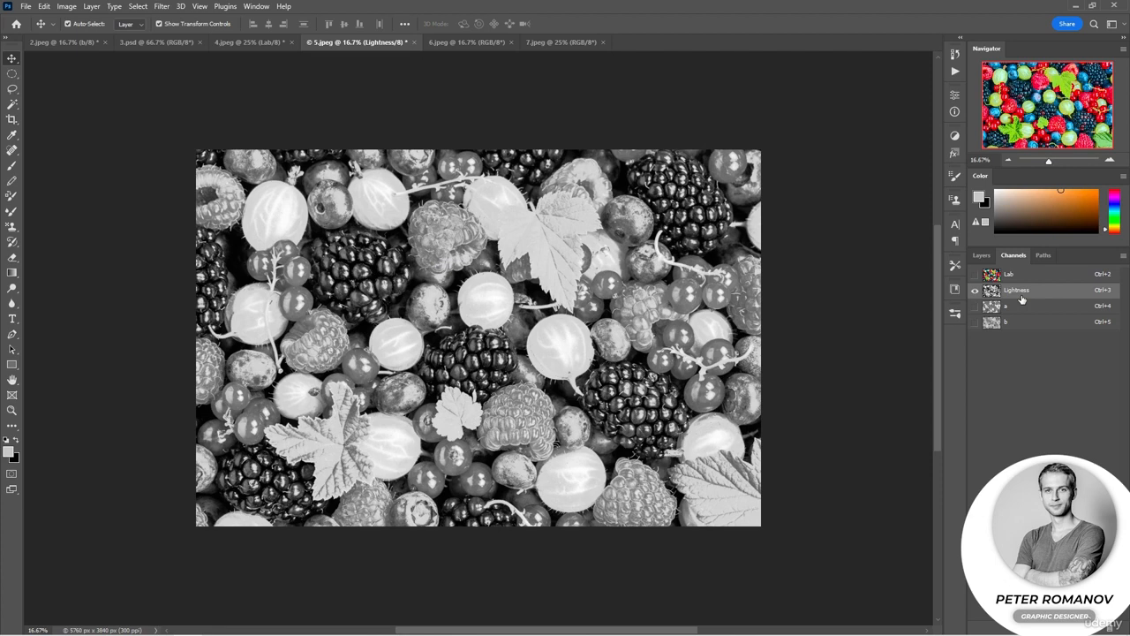
click(161, 6)
mouse_move(264, 224)
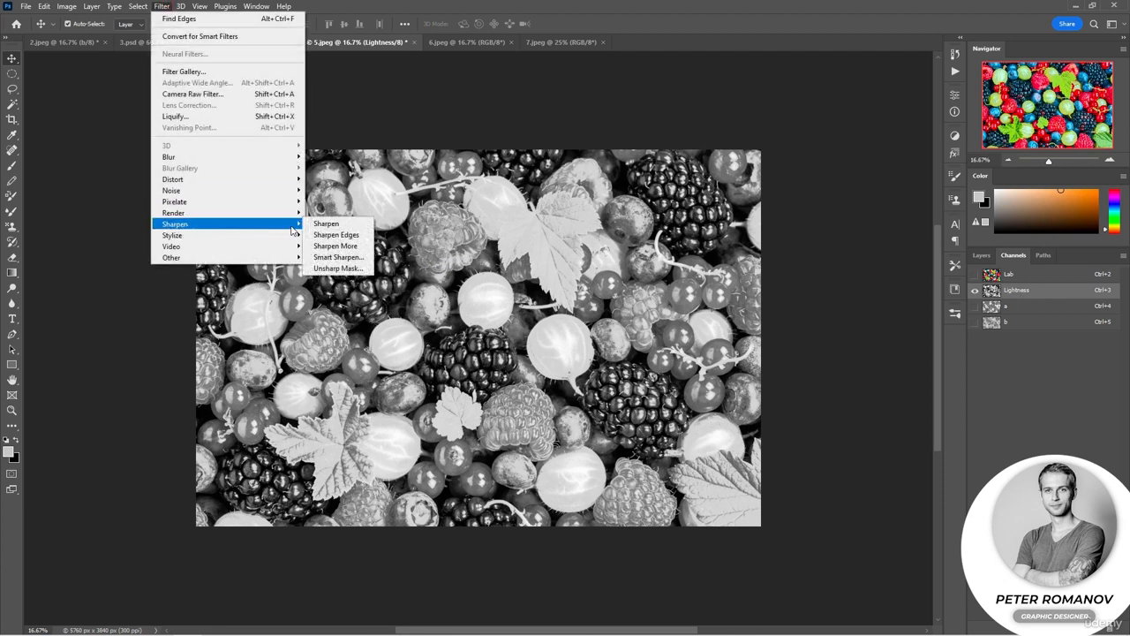
click(354, 269)
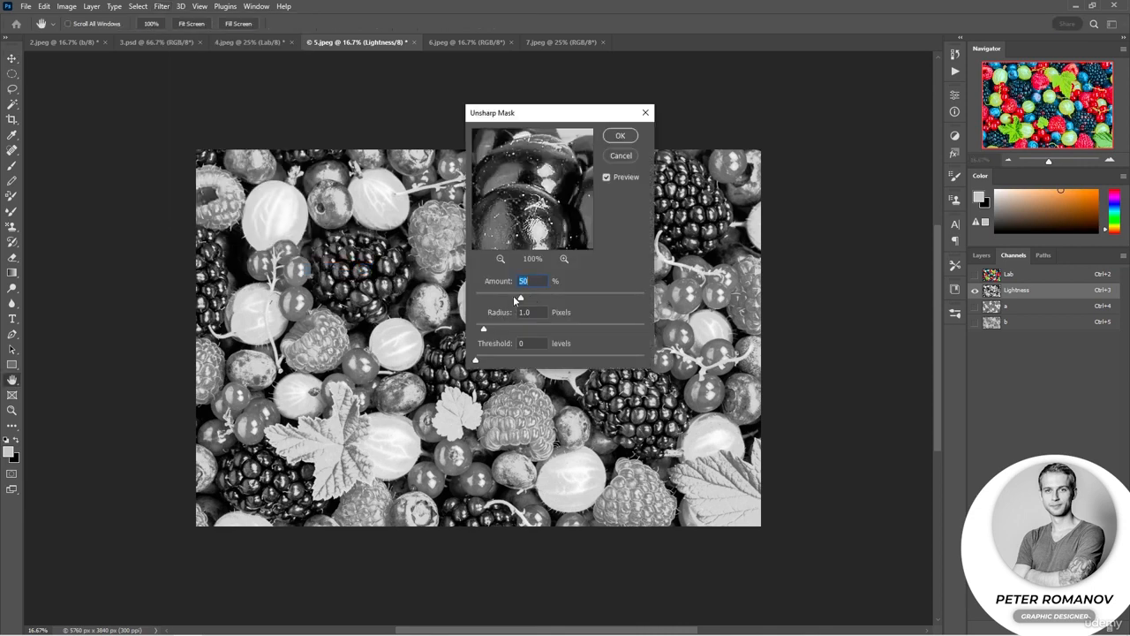
drag(520, 297, 530, 297)
drag(485, 328, 478, 359)
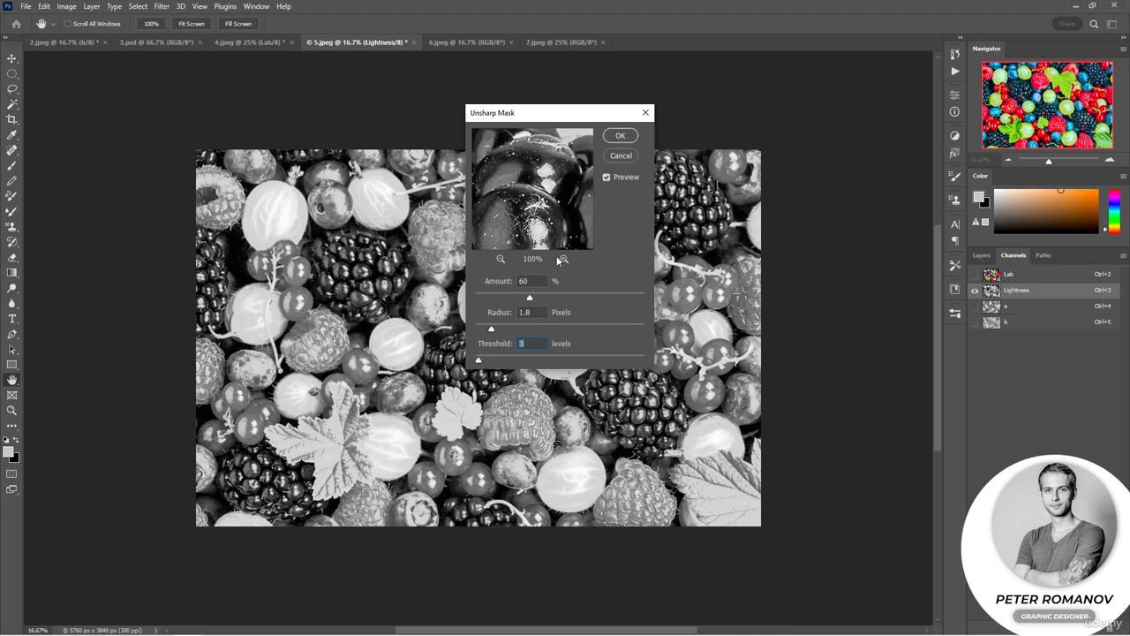
click(621, 138)
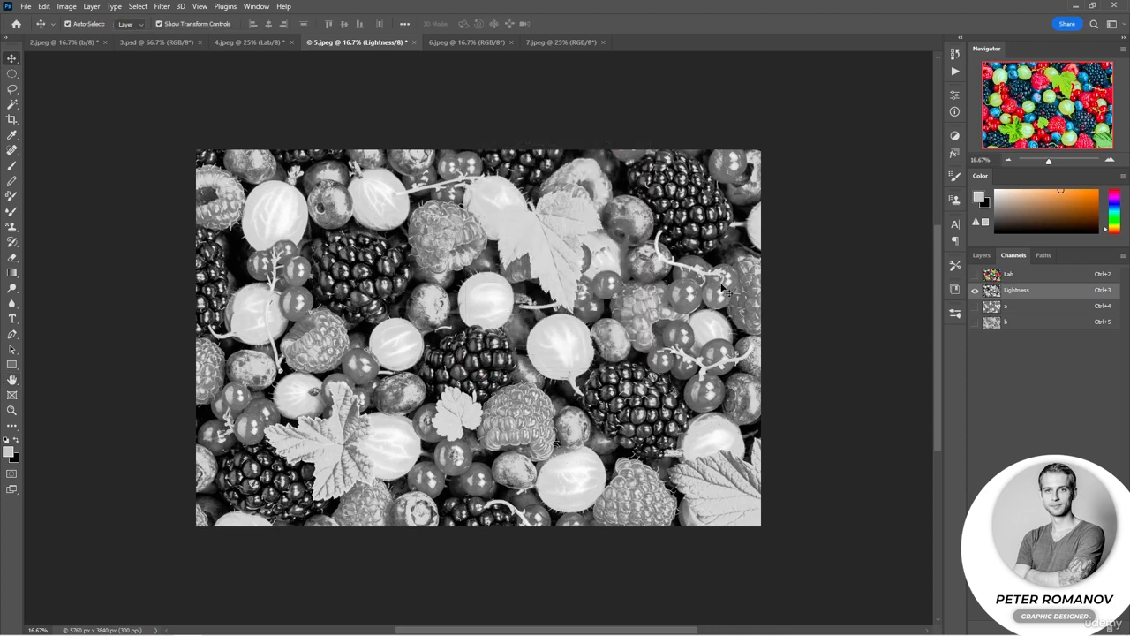
Step: Return to the Lab composite and compare the berries between the Lab Color and Unsharp Mask history states
click(1009, 274)
click(981, 255)
click(954, 54)
click(864, 100)
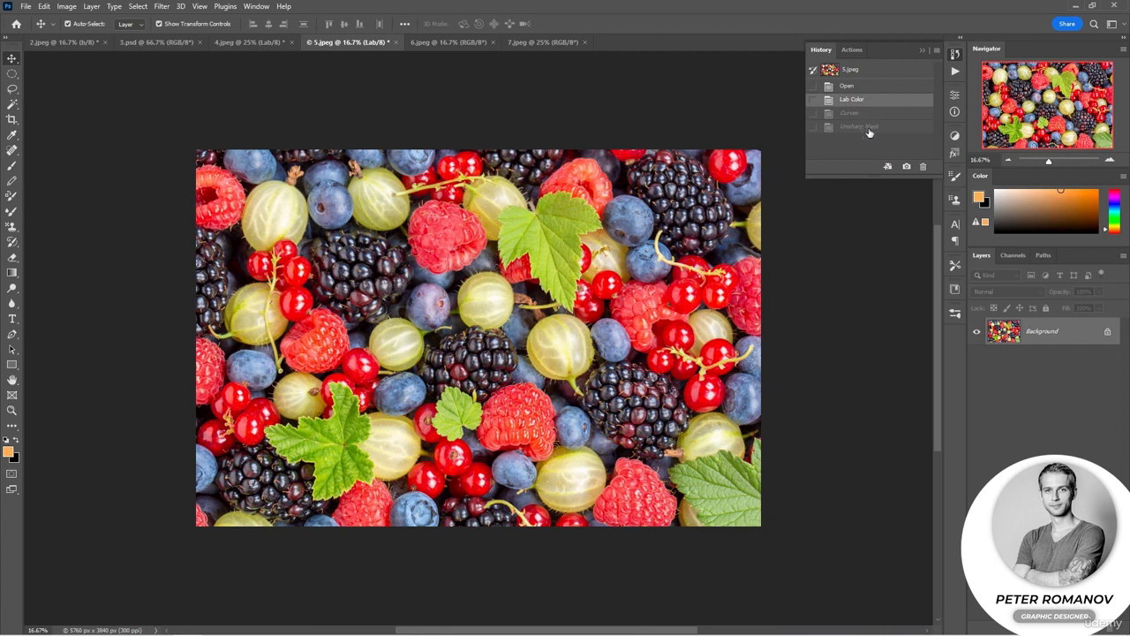
click(861, 127)
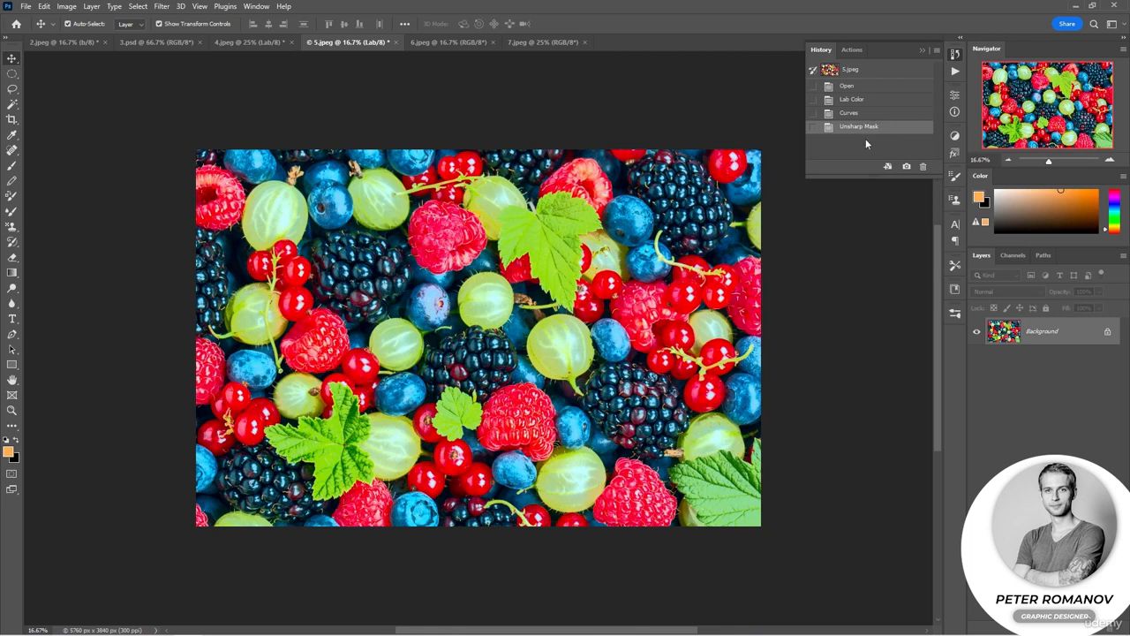
click(920, 51)
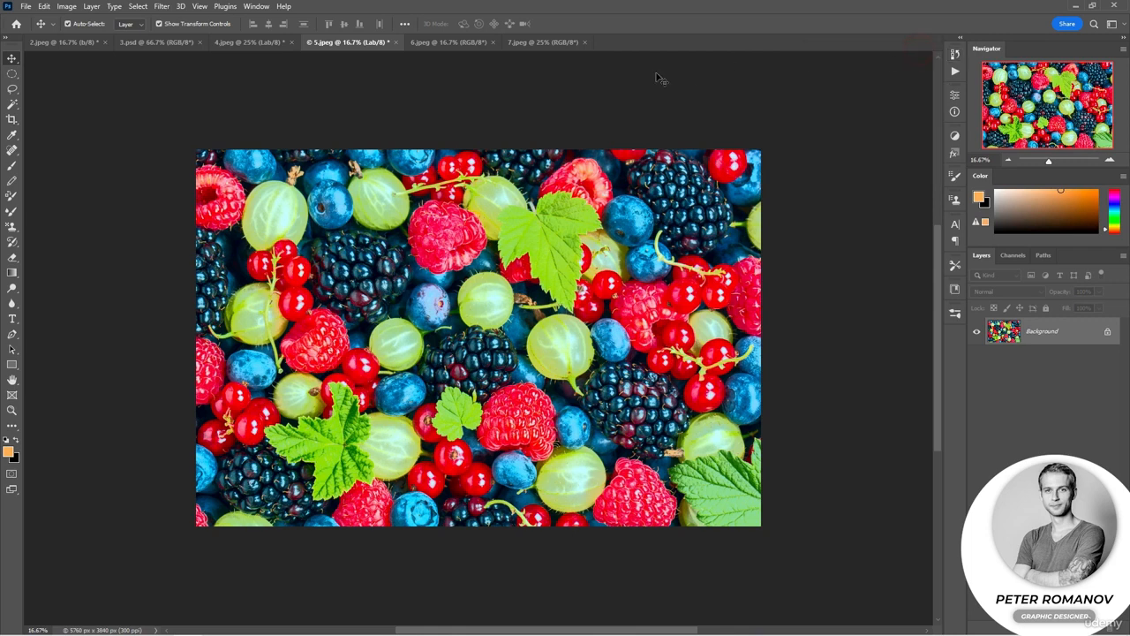
Step: Switch to the portrait image 6.jpeg, convert it to Lab Color mode and show its channels
click(460, 42)
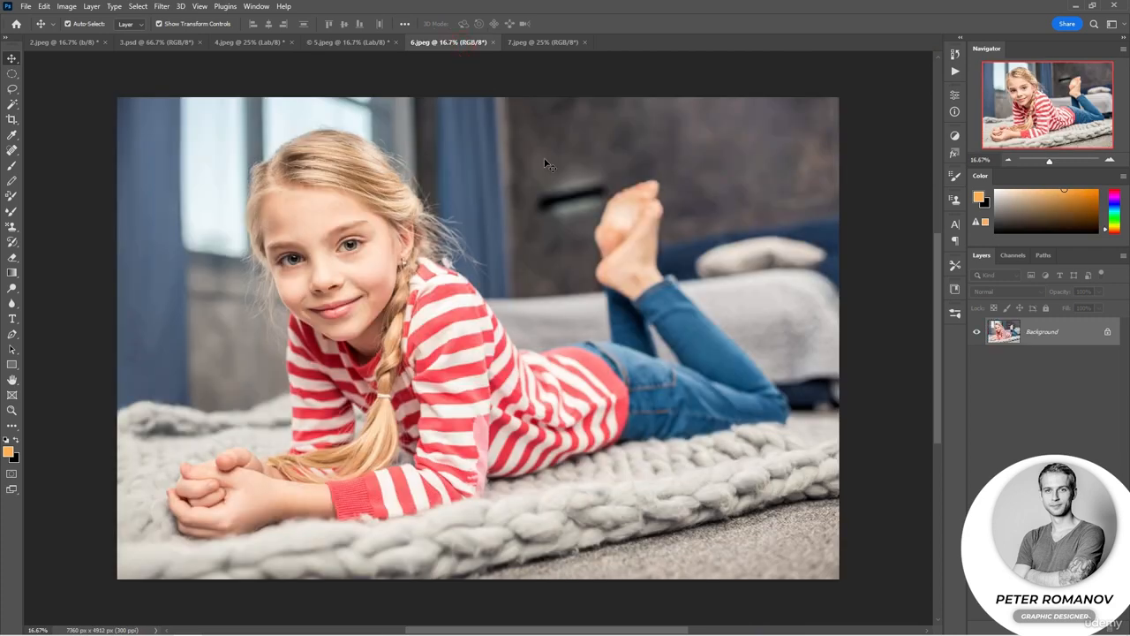
click(66, 6)
mouse_move(80, 18)
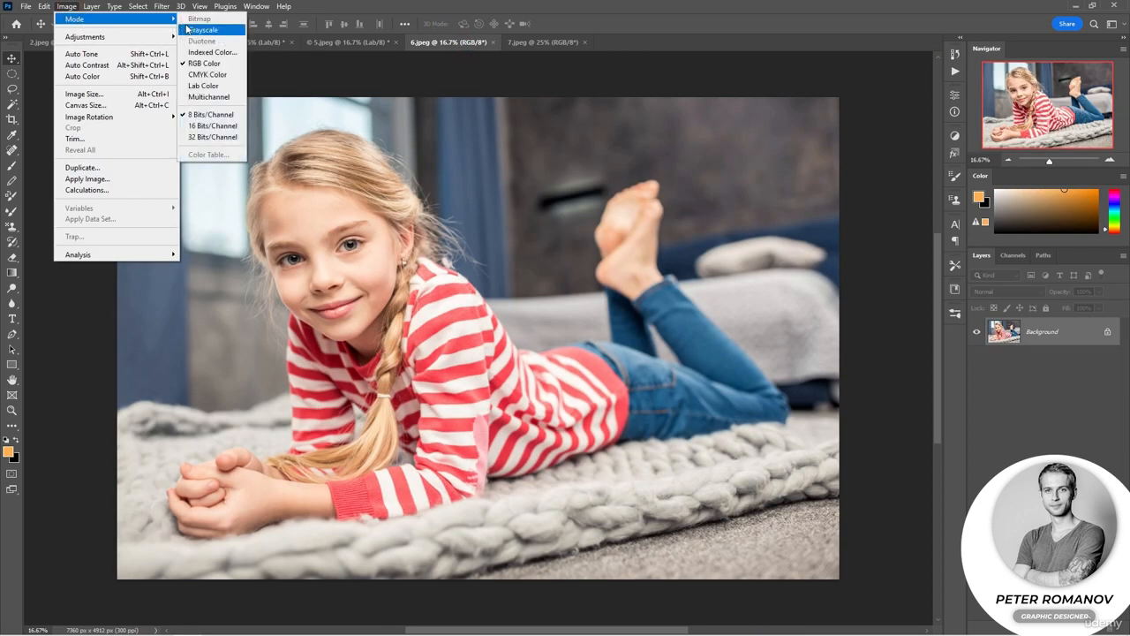
click(210, 86)
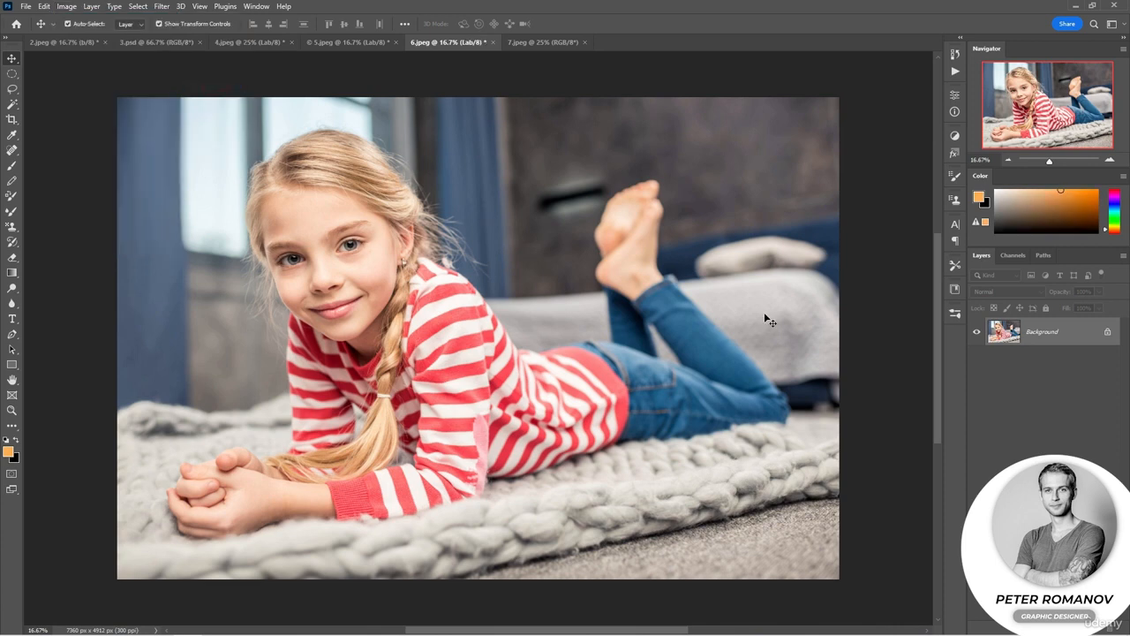
click(1013, 255)
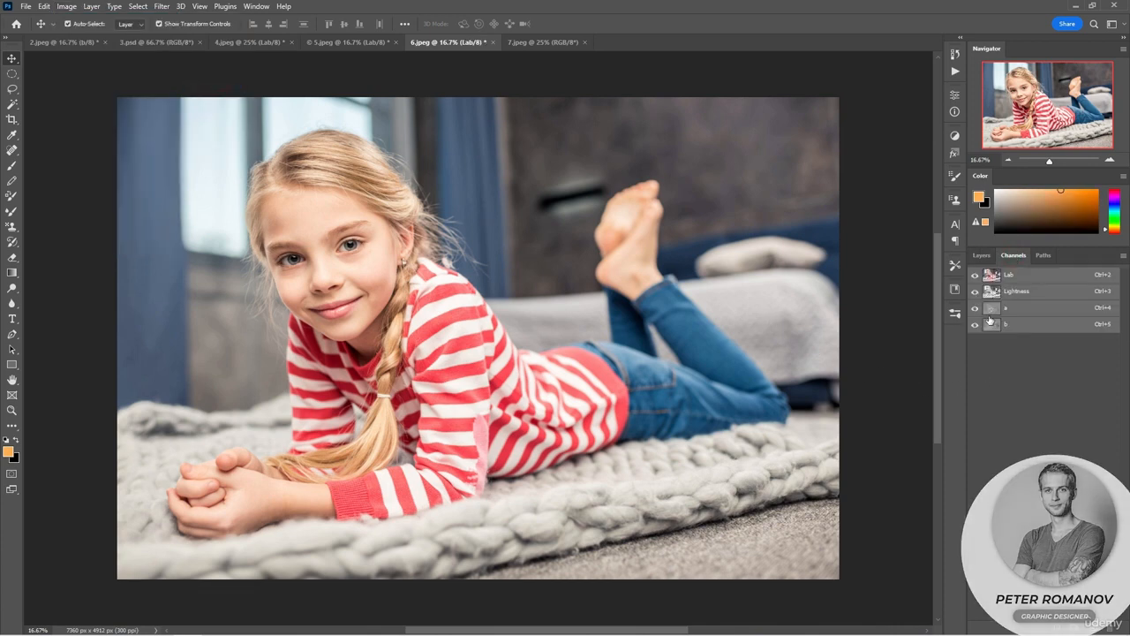
Step: Open a Curves adjustment for 6.jpeg, move it clear of the picture and set it to the b channel
key(ctrl+m)
click(875, 350)
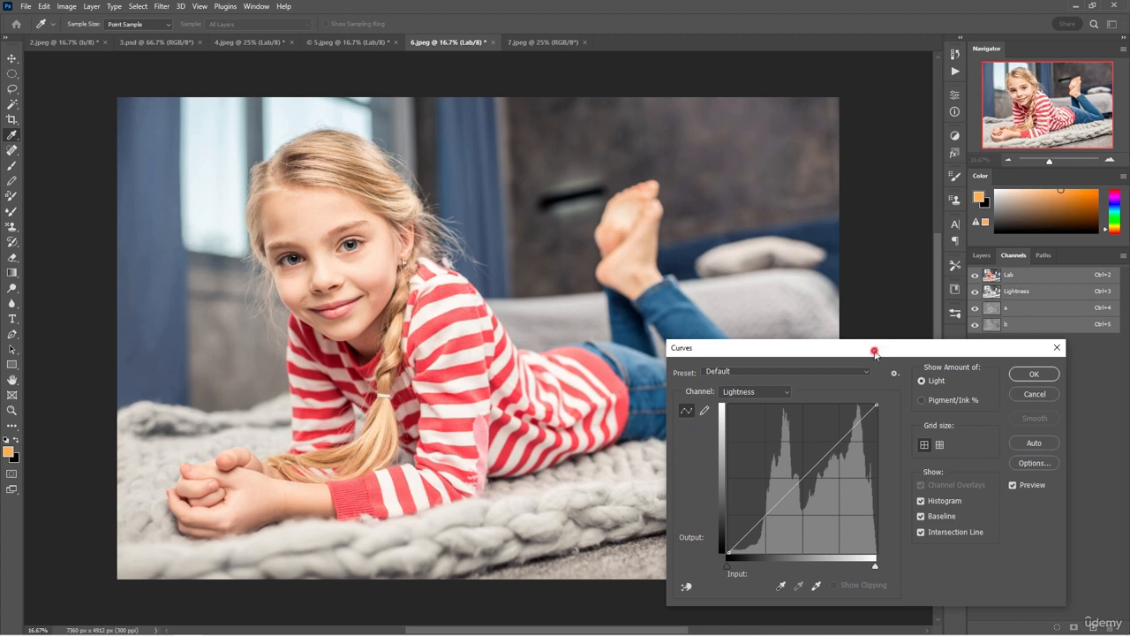
drag(874, 353, 913, 357)
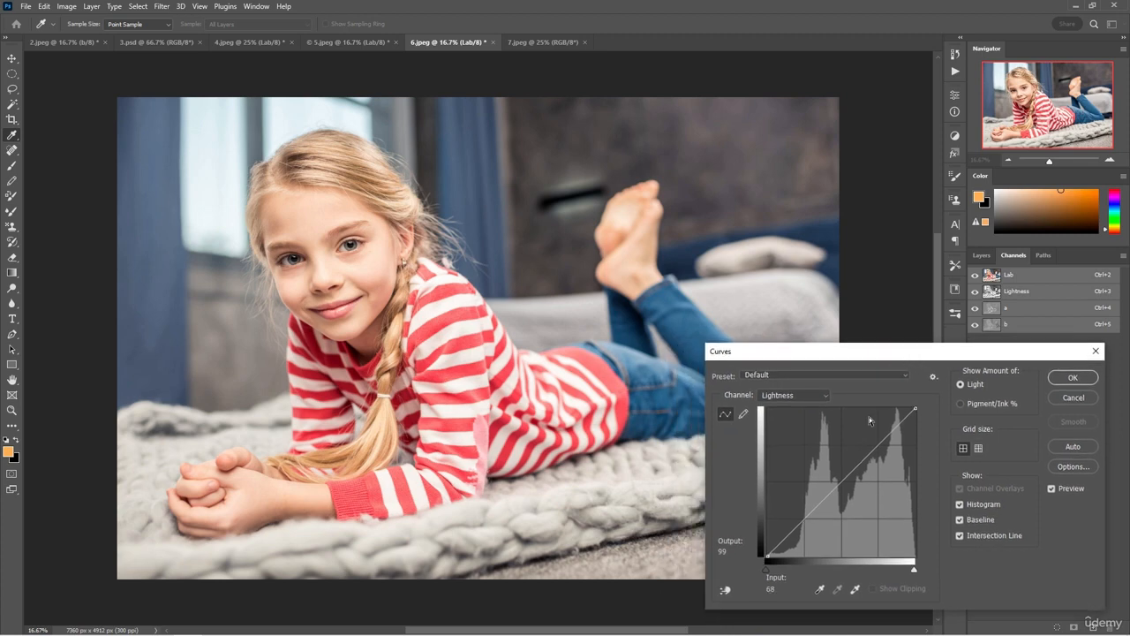
click(799, 395)
click(804, 427)
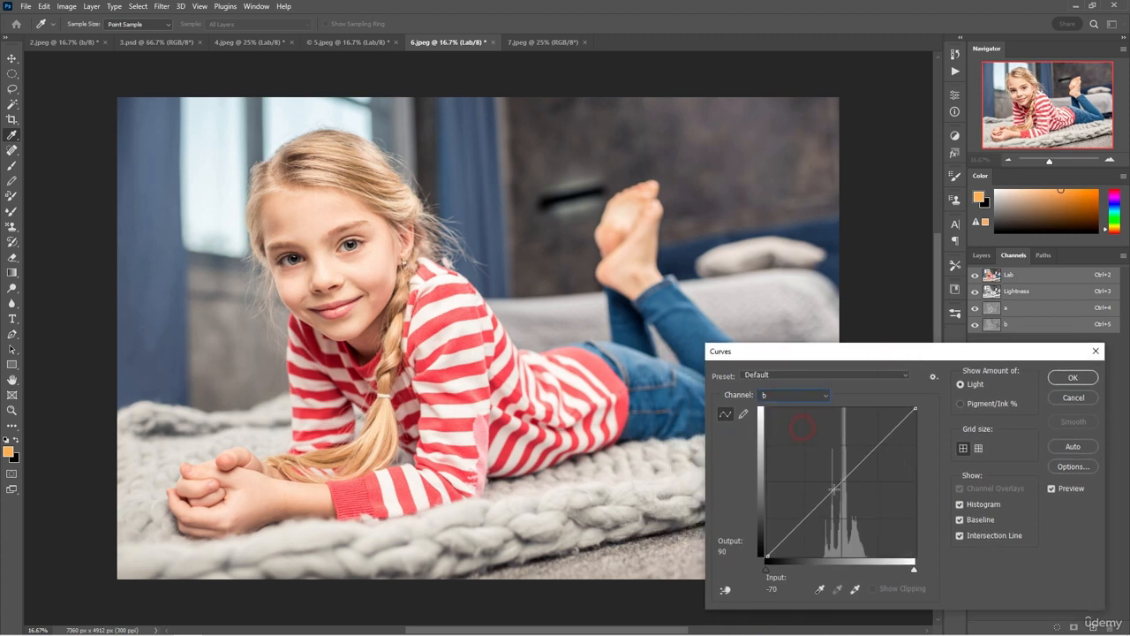
Step: Shape the b curve with points at input 6, output -3, using on-image adjustment near the eye, and at input 77, output 65
click(843, 476)
drag(843, 477, 845, 484)
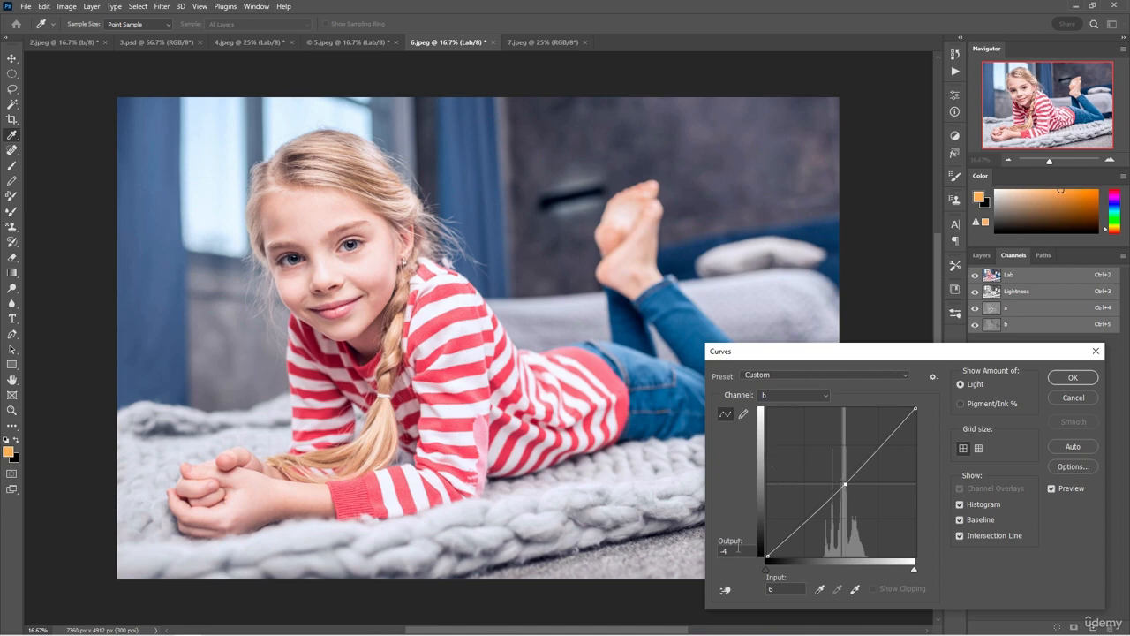
click(725, 589)
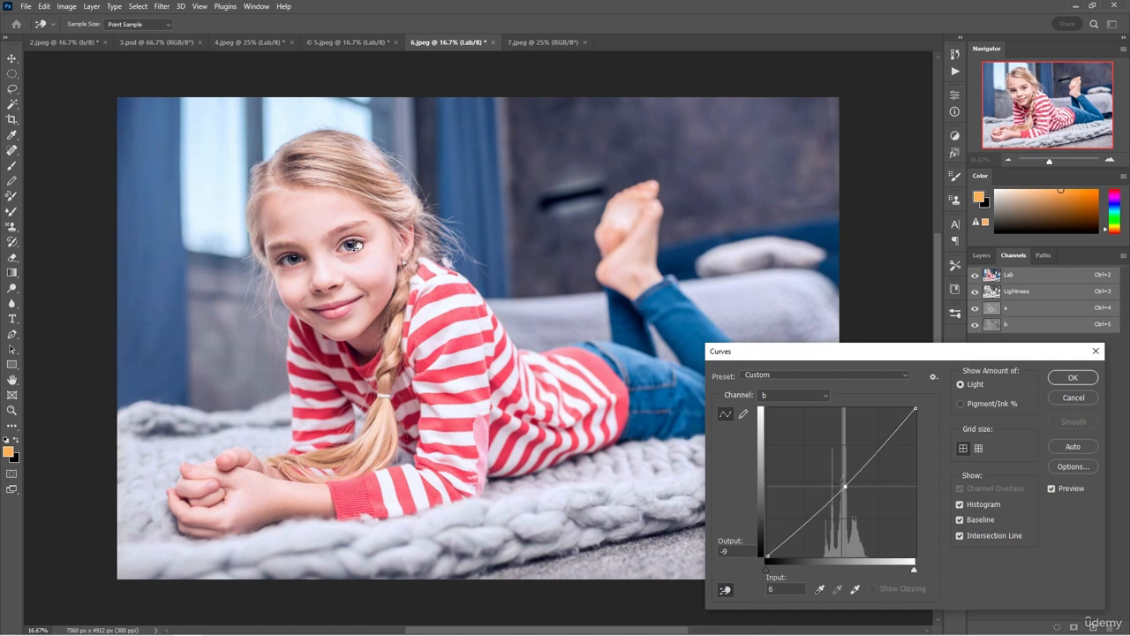
drag(354, 245, 357, 242)
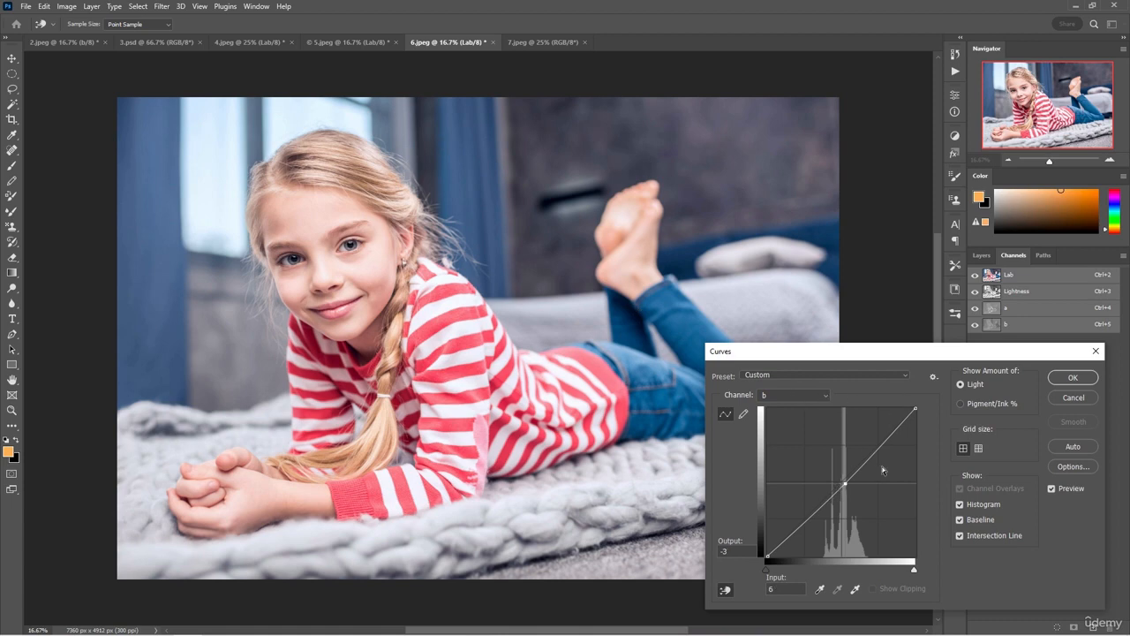
drag(885, 446, 887, 443)
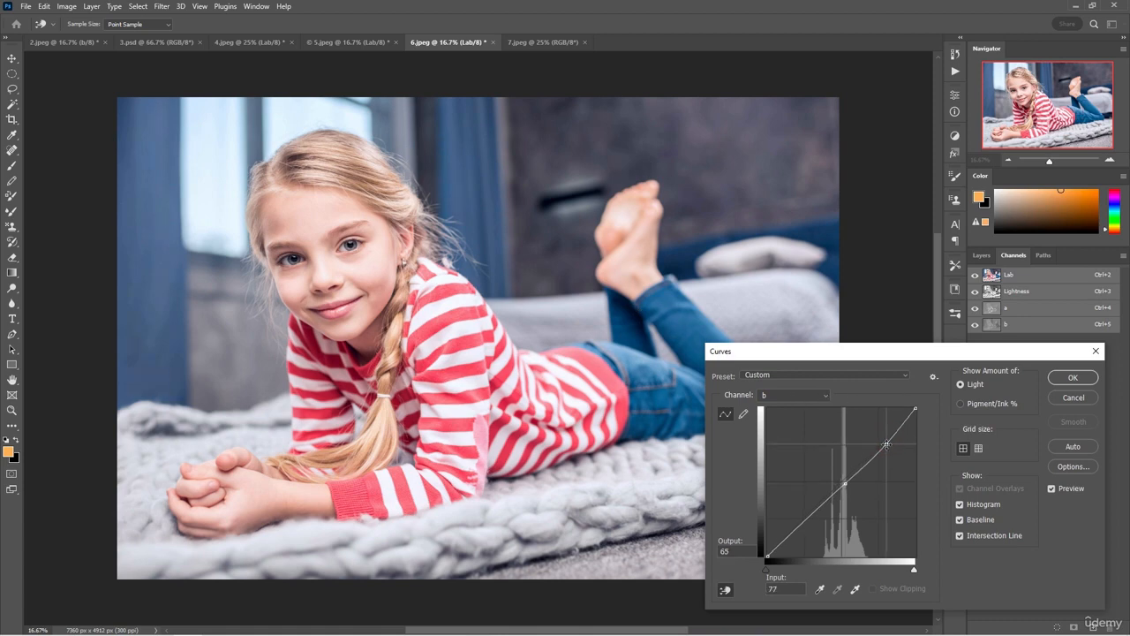
Step: In the a channel, add curve points at input 27, output 32, at input 0, output 2, and at input 58, output 61
click(799, 396)
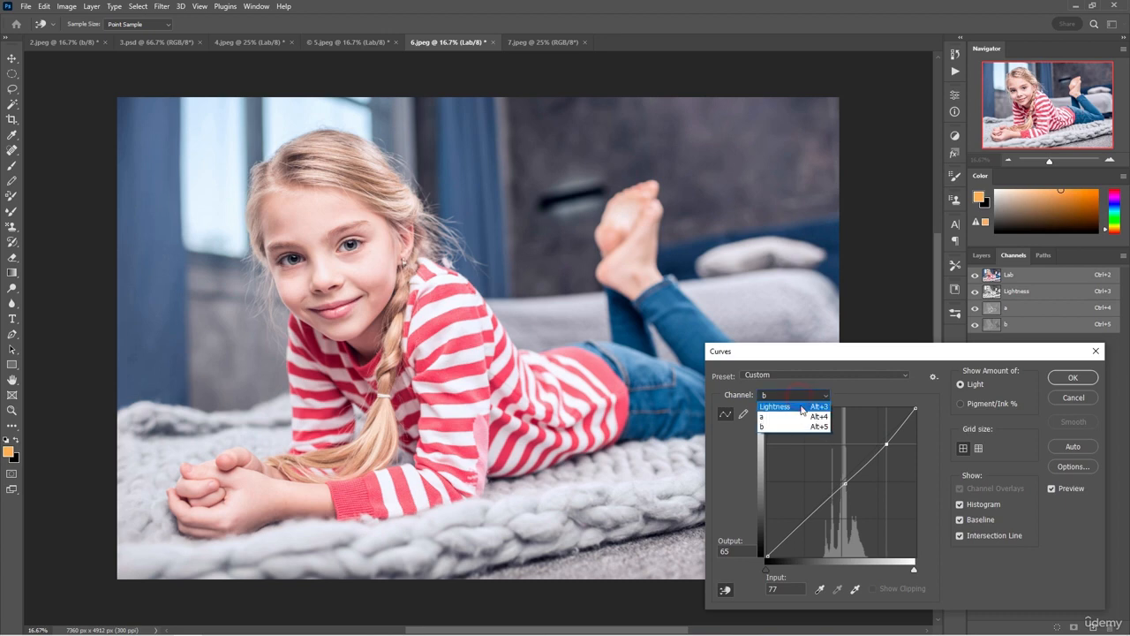
click(800, 417)
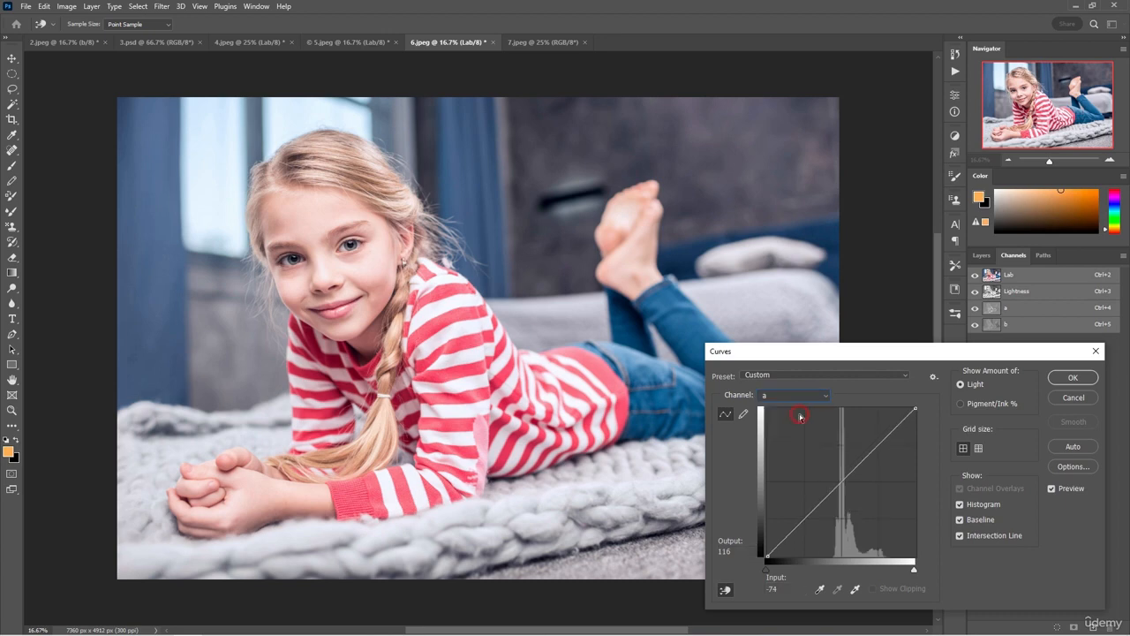
ctrl+click(347, 312)
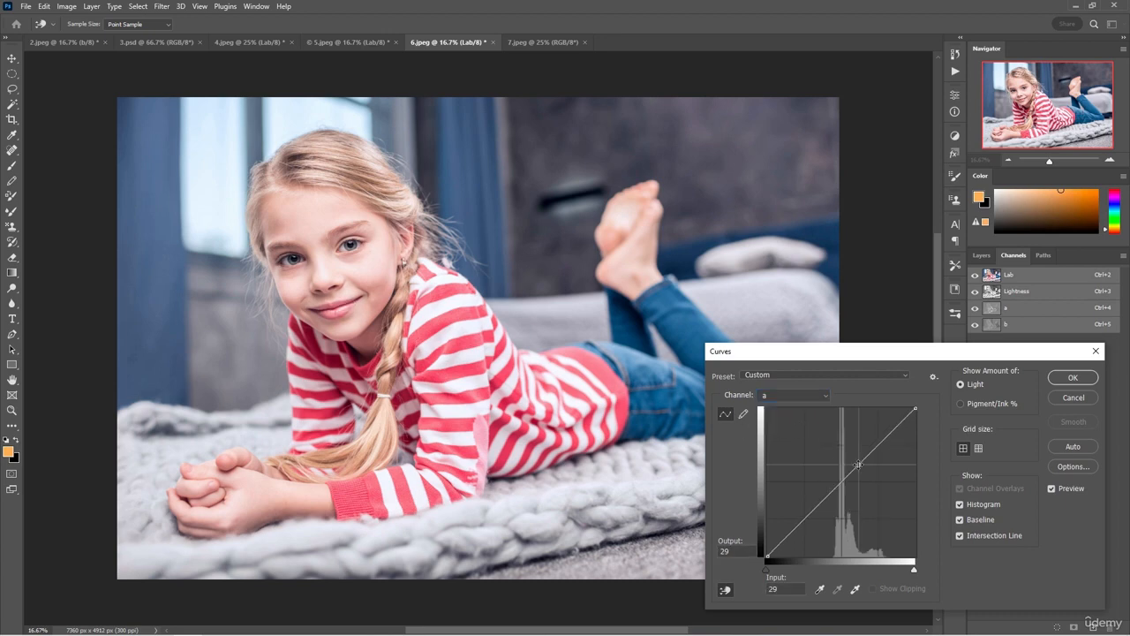
drag(859, 466, 857, 462)
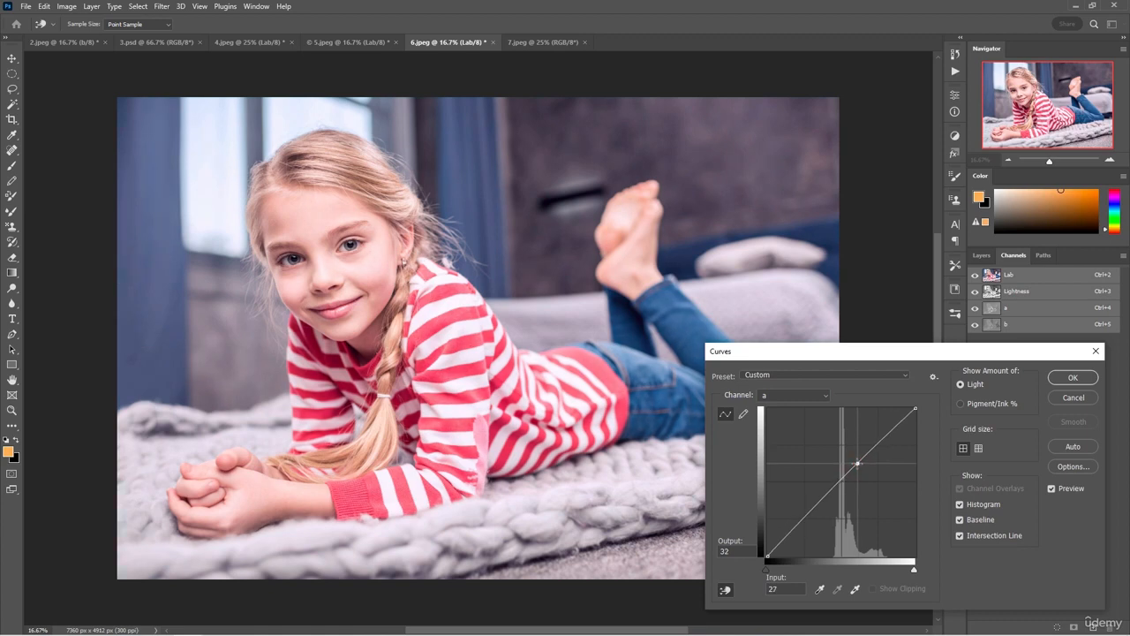
click(842, 478)
drag(841, 480, 842, 480)
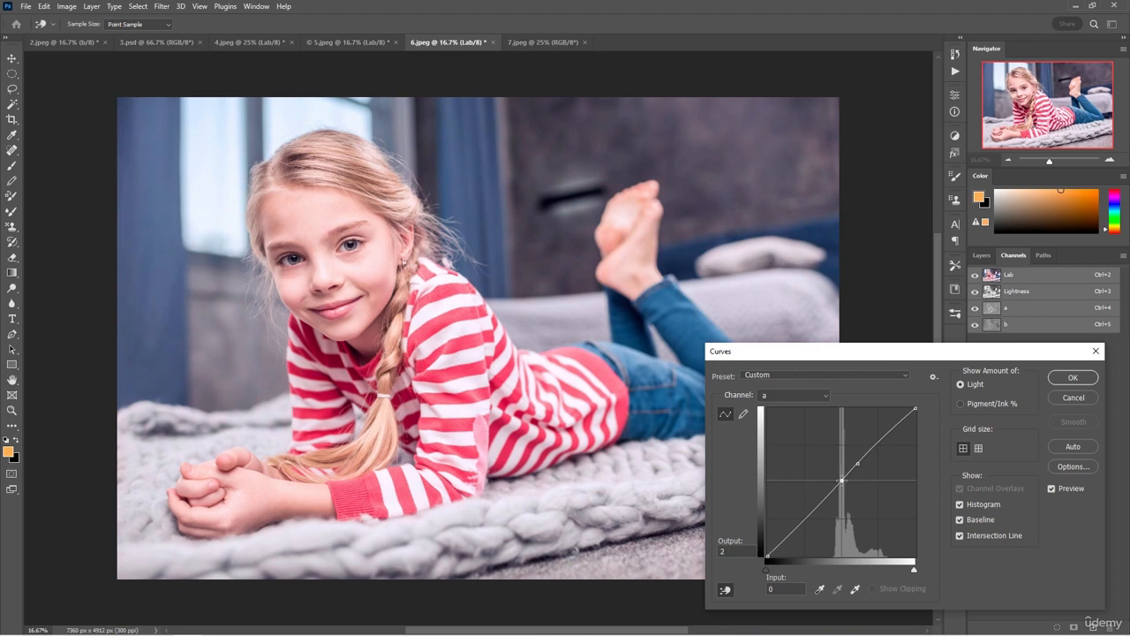
click(875, 446)
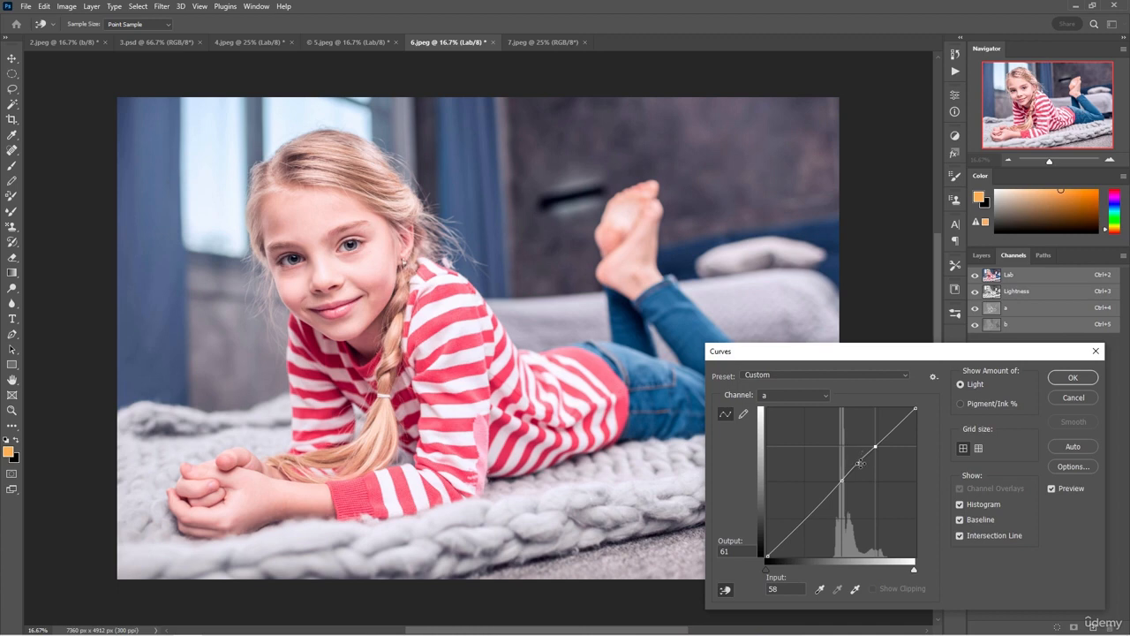
click(858, 462)
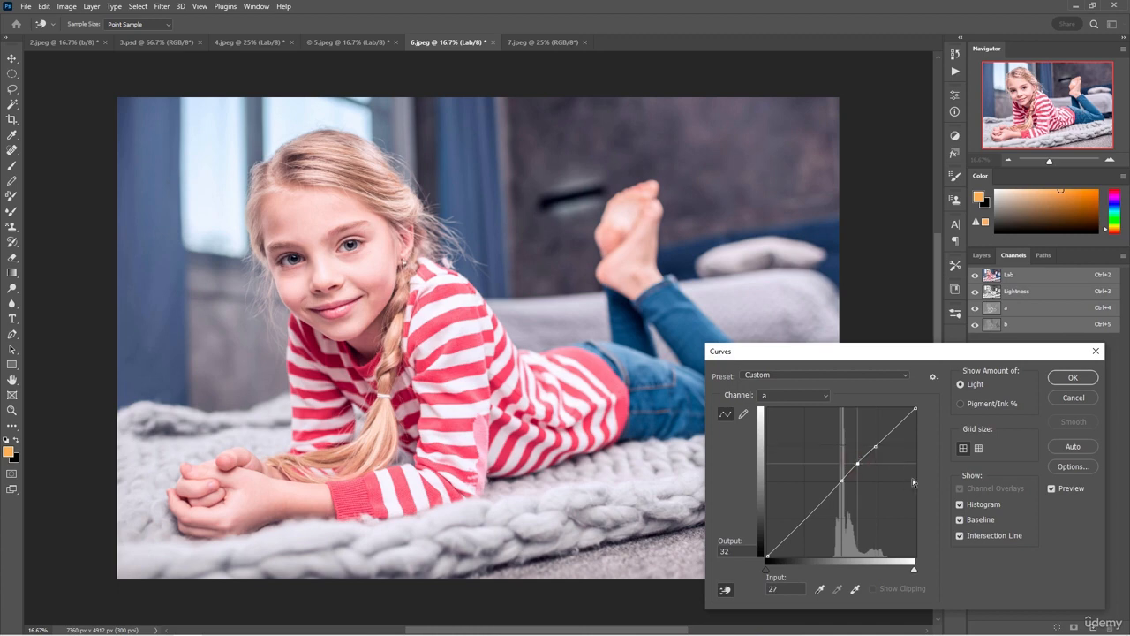
key(Down)
key(Up)
Step: Return to the b channel and add a curve point at input -16, output -19
click(794, 395)
click(789, 427)
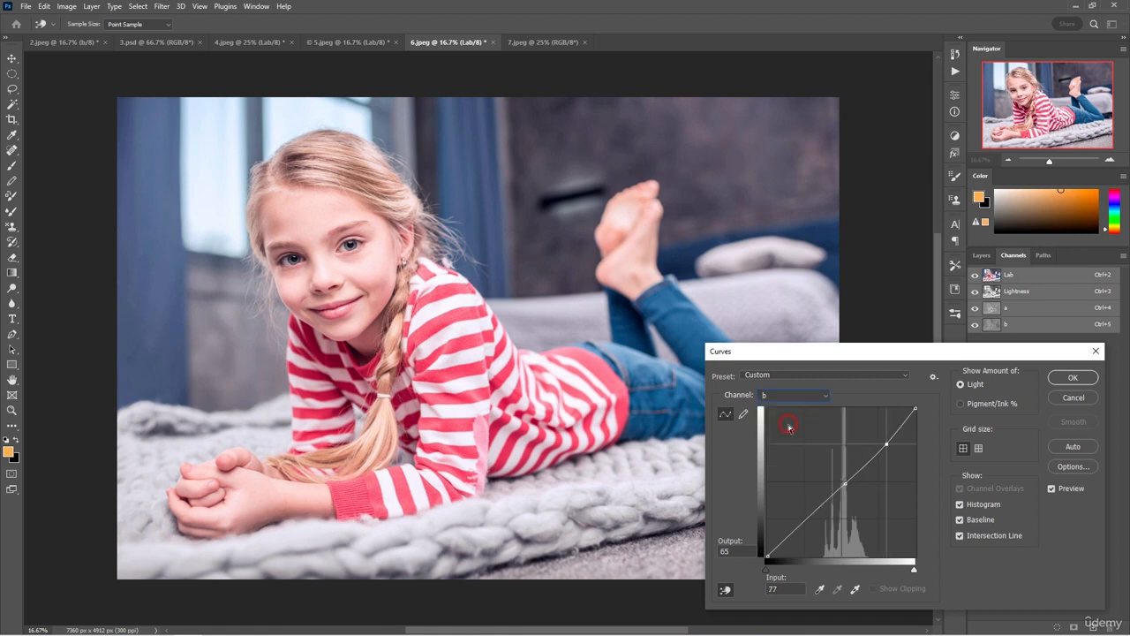
click(830, 497)
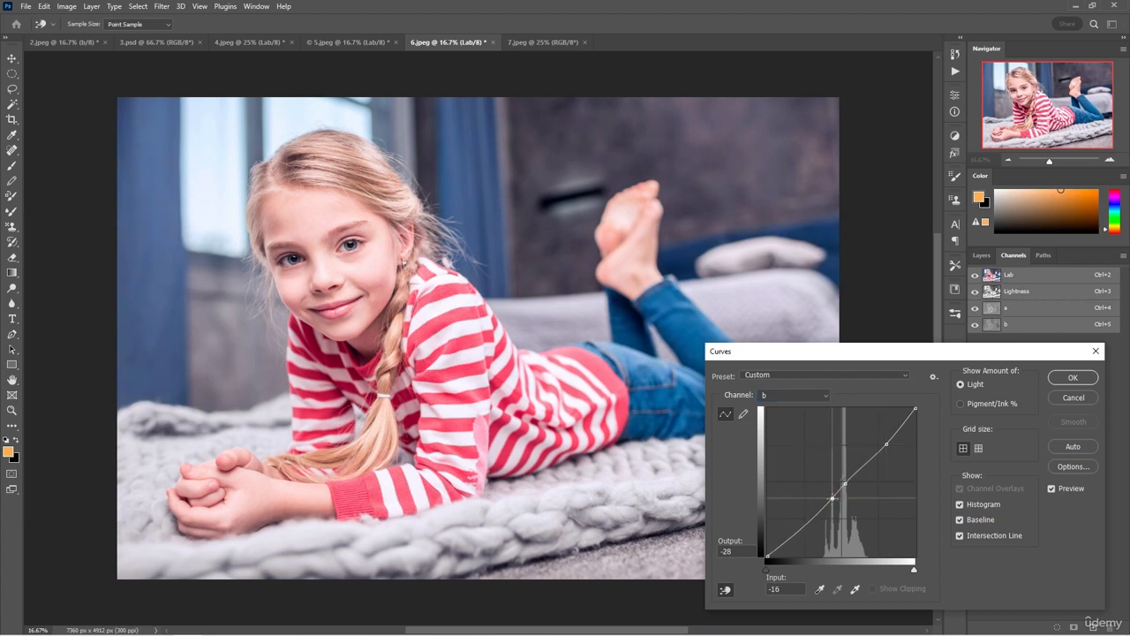
drag(831, 499, 831, 492)
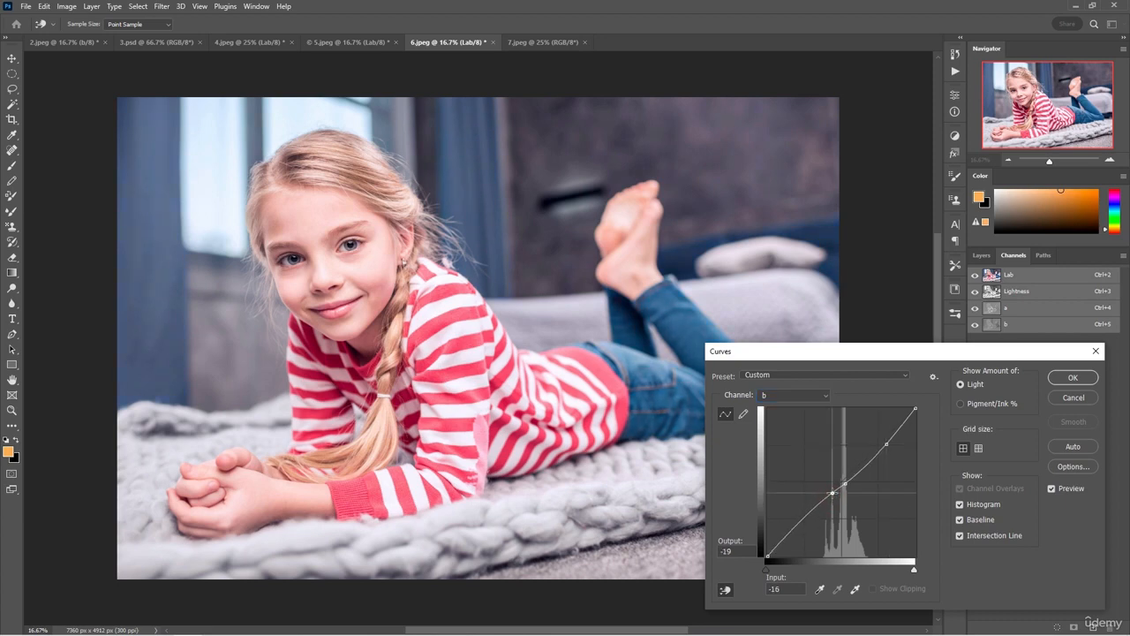
Step: In the a channel, add a curve point at input -18, output -19, and lower the point at input 0 to output -6
click(822, 398)
click(820, 421)
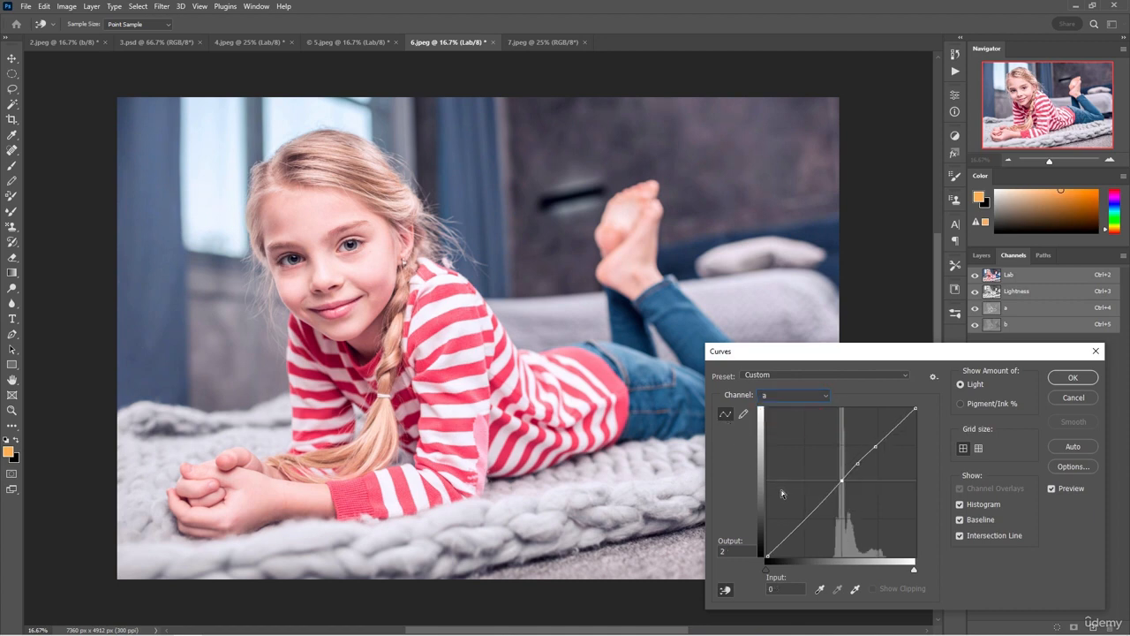
drag(810, 520, 817, 518)
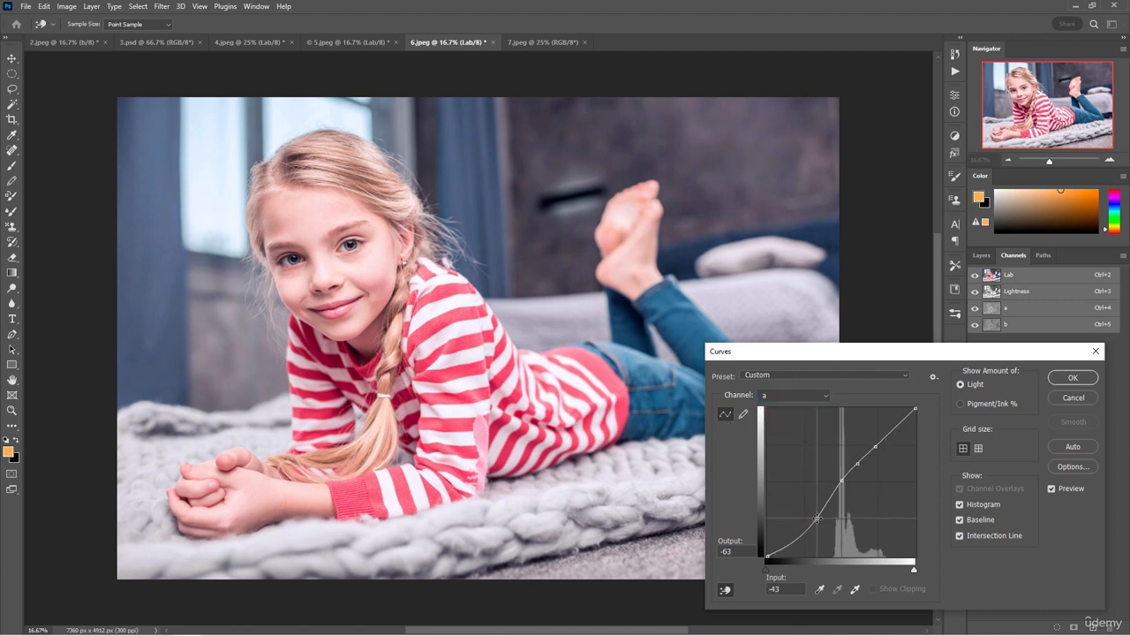
key(ctrl+z)
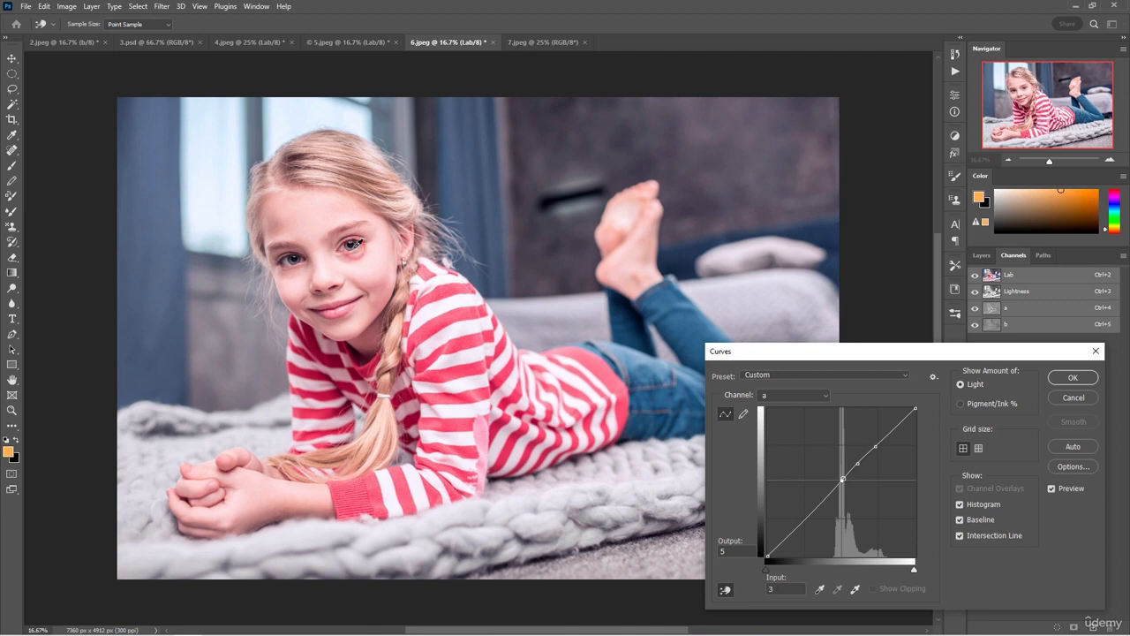
click(841, 480)
mouse_move(841, 480)
mouse_down()
mouse_move(820, 512)
mouse_move(831, 492)
mouse_up()
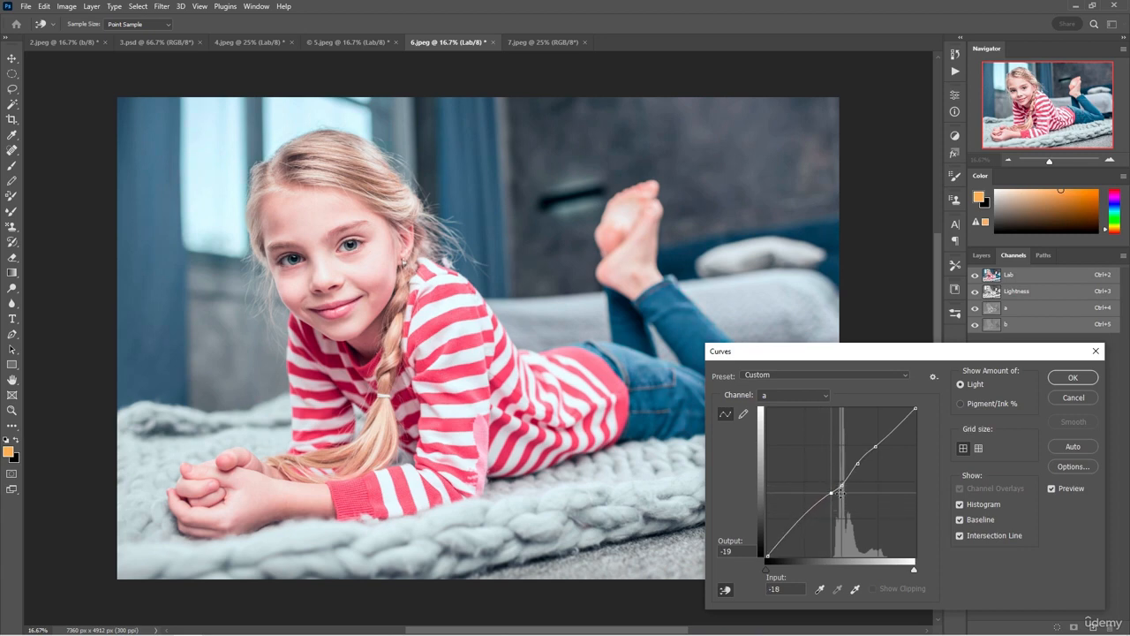
click(842, 485)
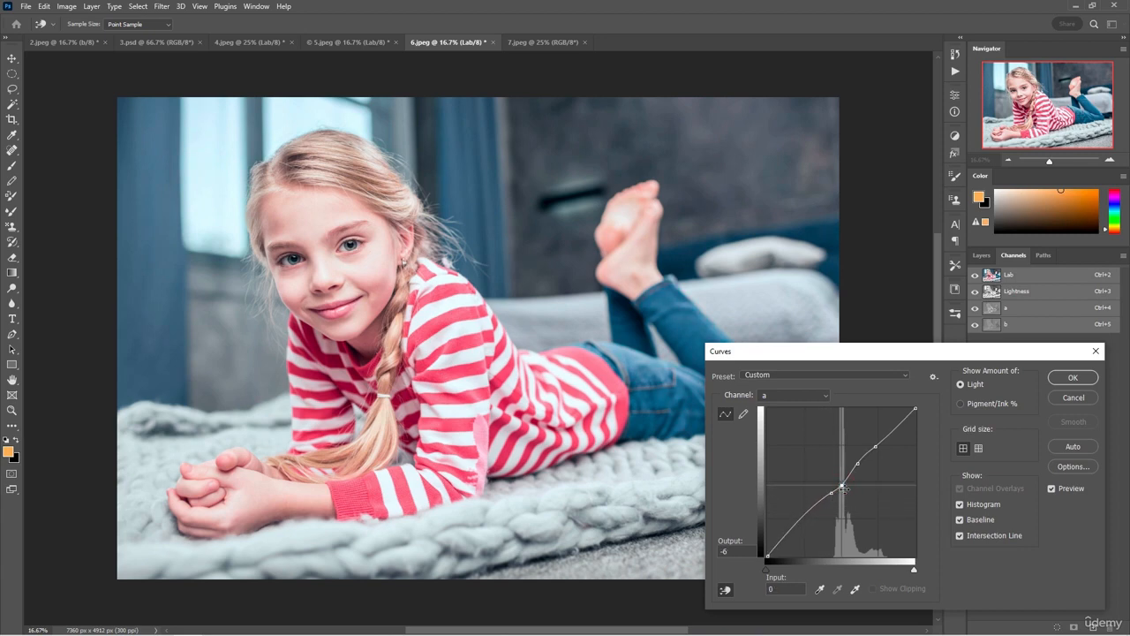
Step: Add contrast in the Lightness channel with points at input 22, output 20, and input 81, output 82, and apply the Curves adjustment
click(799, 395)
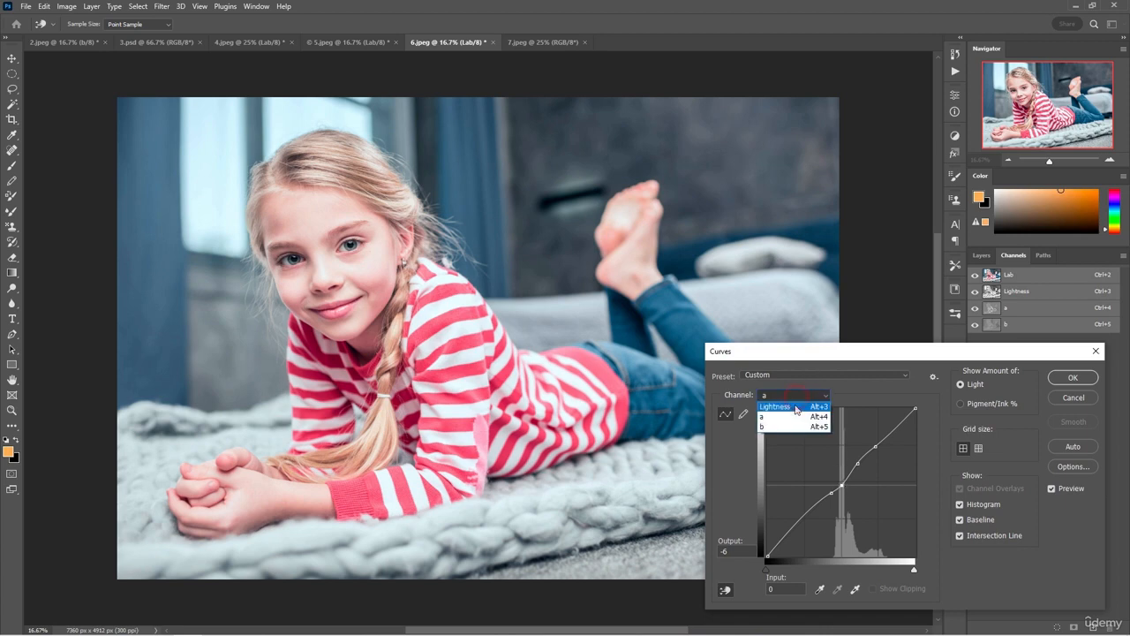
click(795, 406)
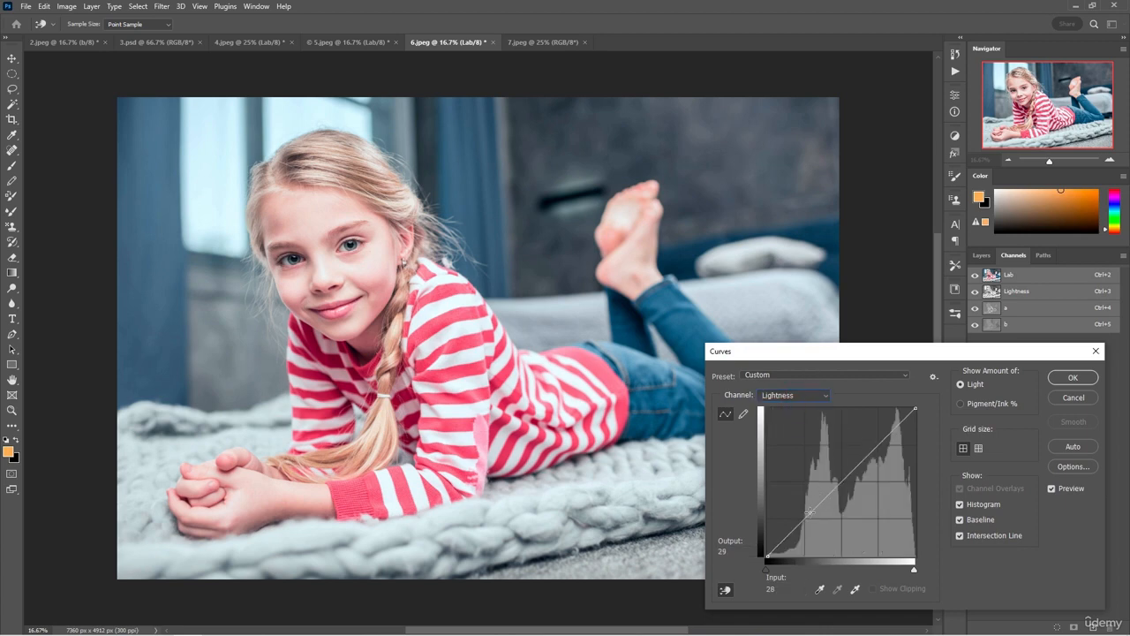
drag(799, 516, 798, 526)
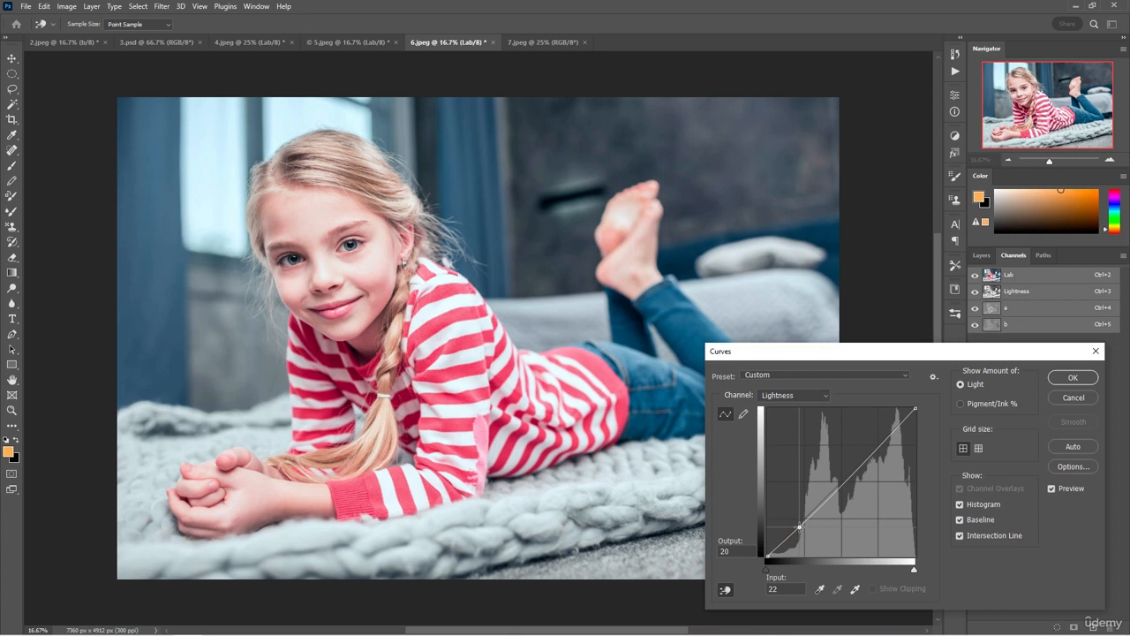
click(887, 434)
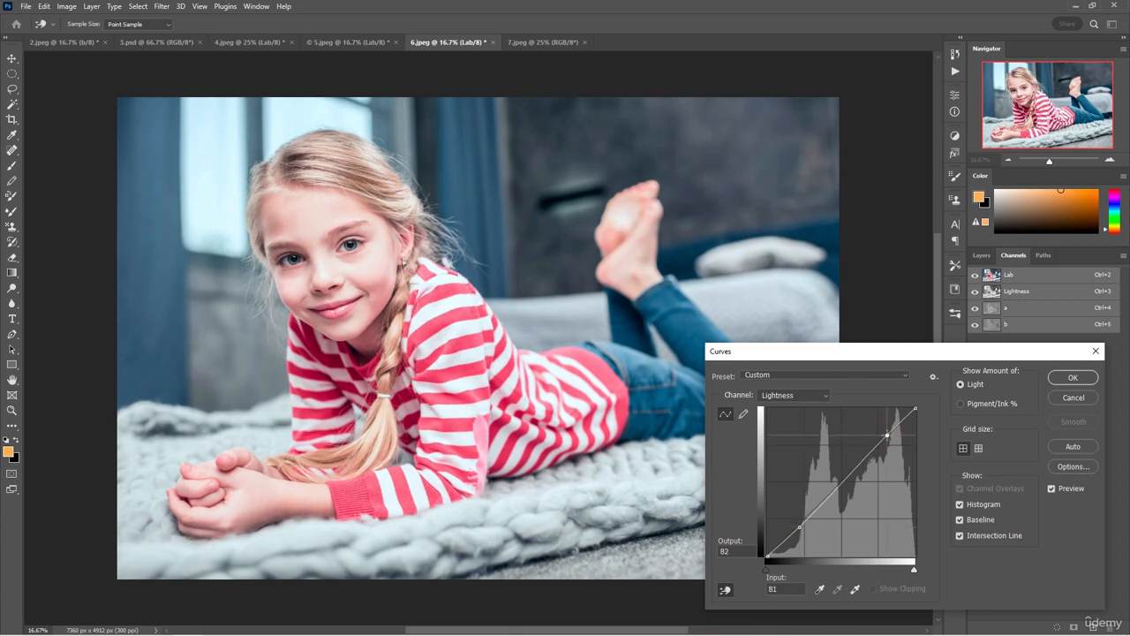
click(1060, 381)
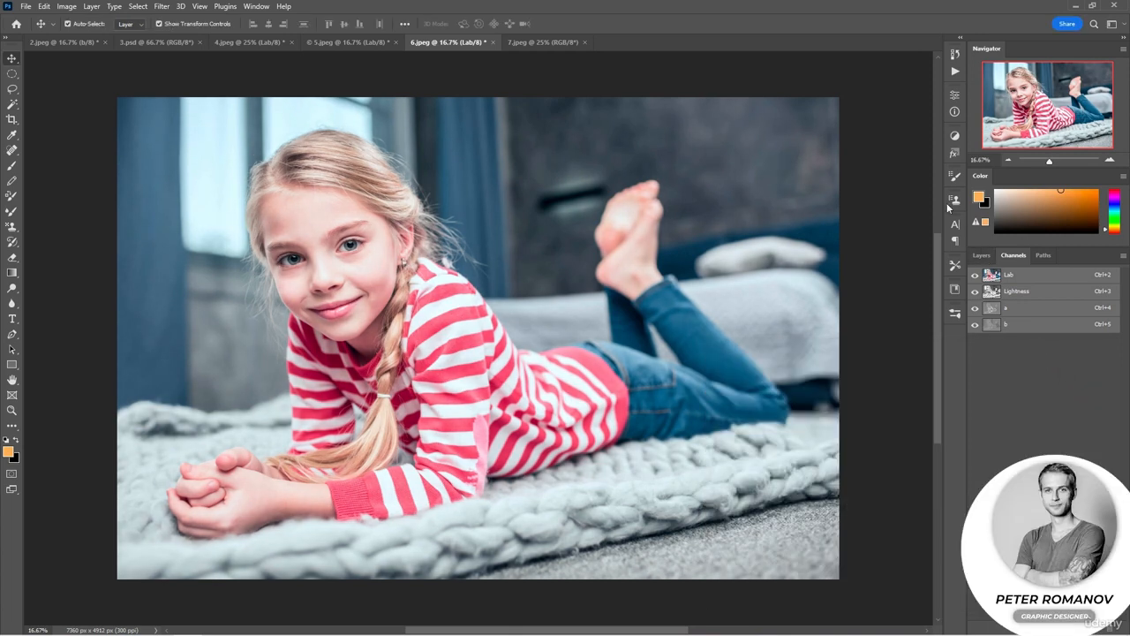
Step: Compare the portrait between the Lab Color and Curves history states, ending on Curves
click(954, 54)
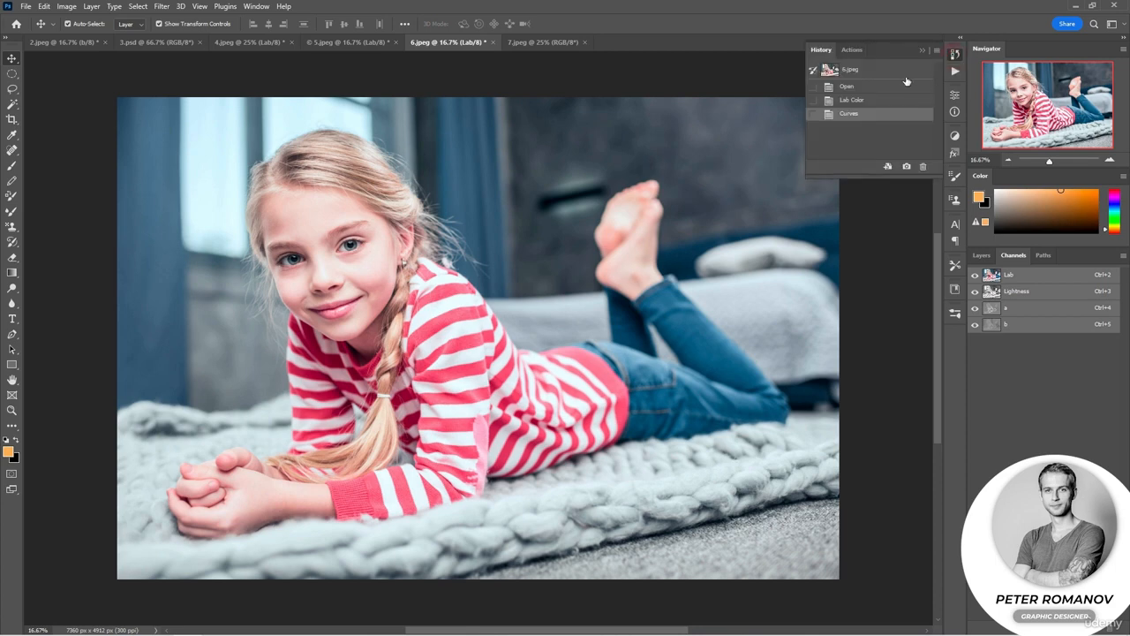
click(856, 102)
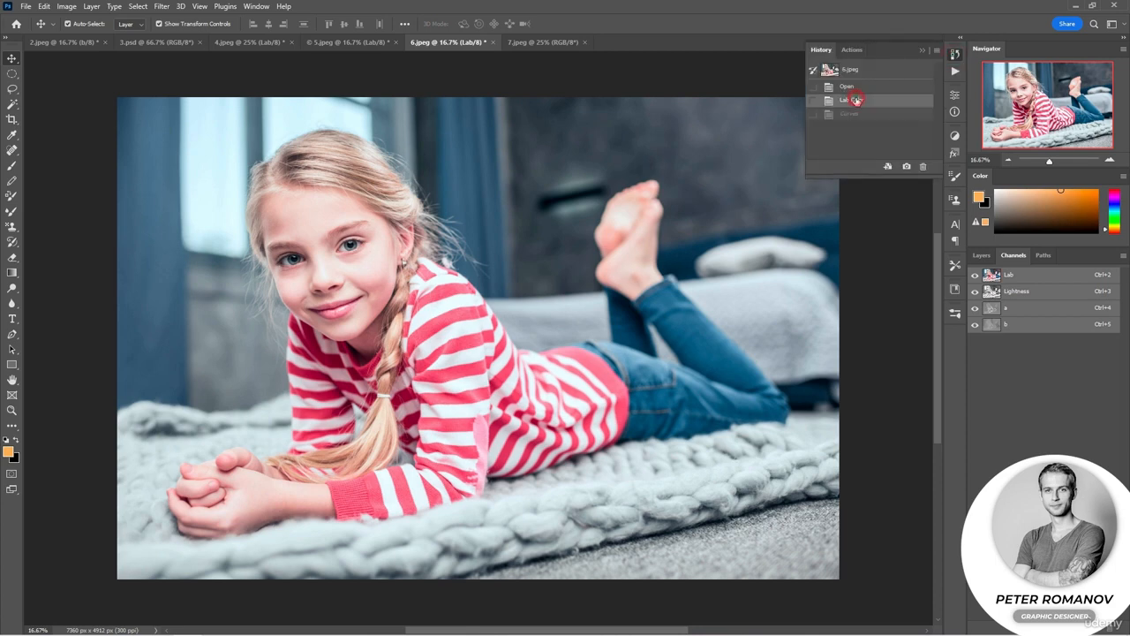
click(851, 115)
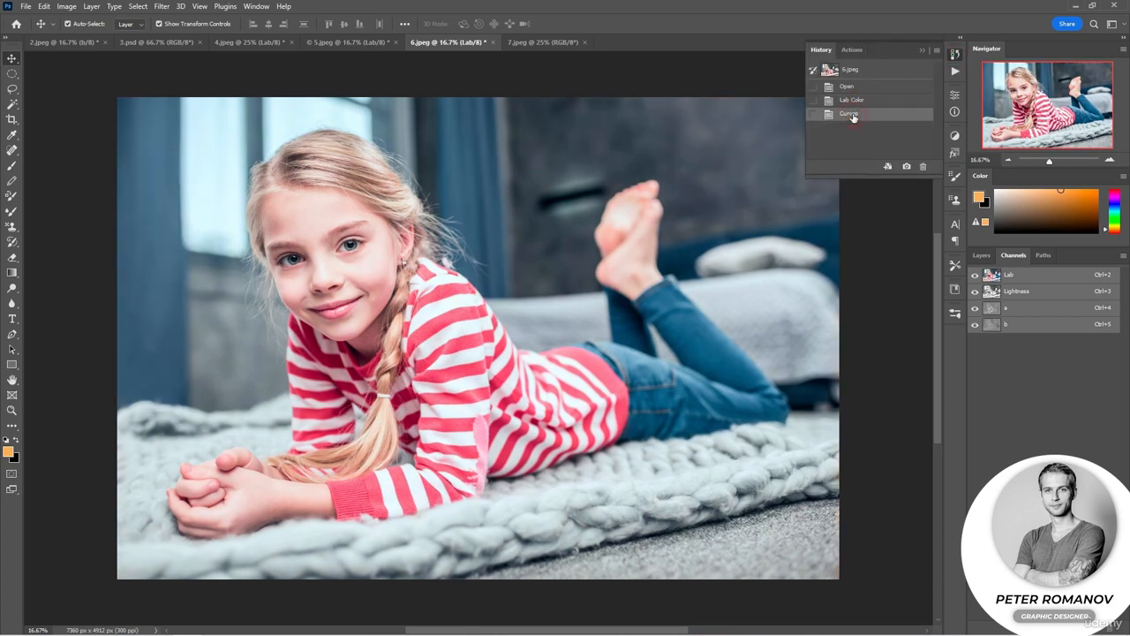
click(853, 101)
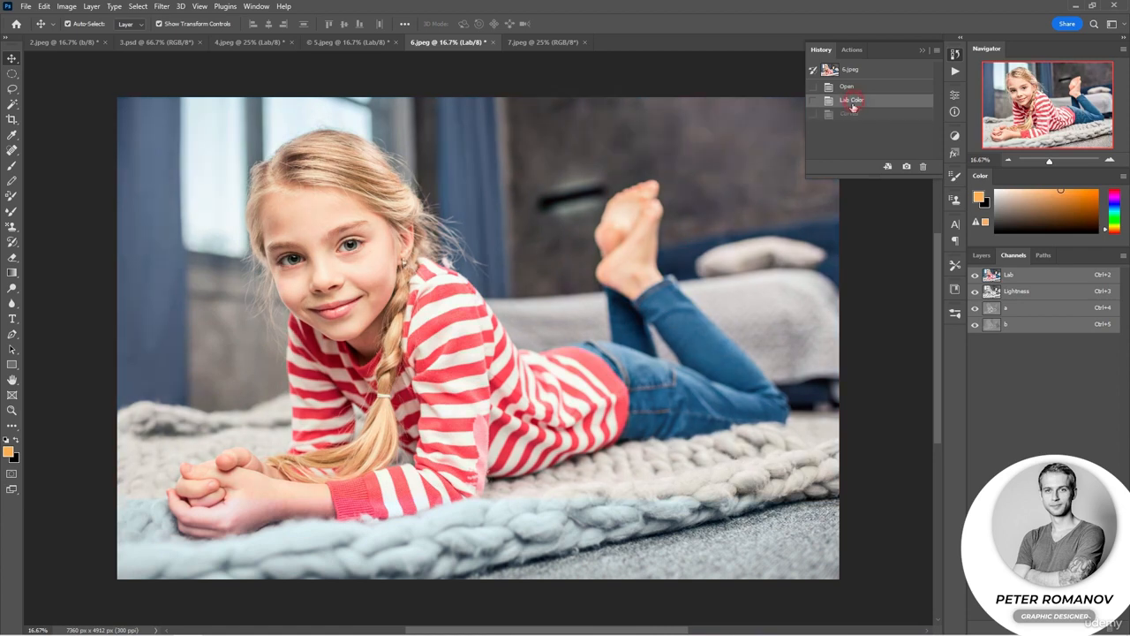
click(850, 115)
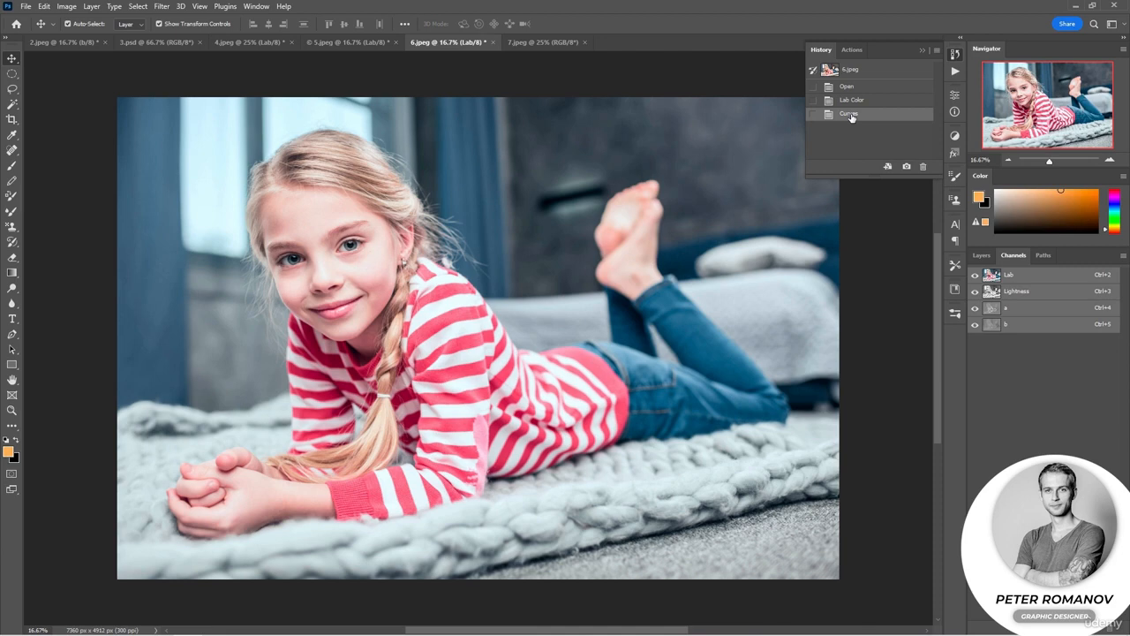
Step: Switch to the garden image 7.jpeg and convert it to Lab Color mode
click(512, 41)
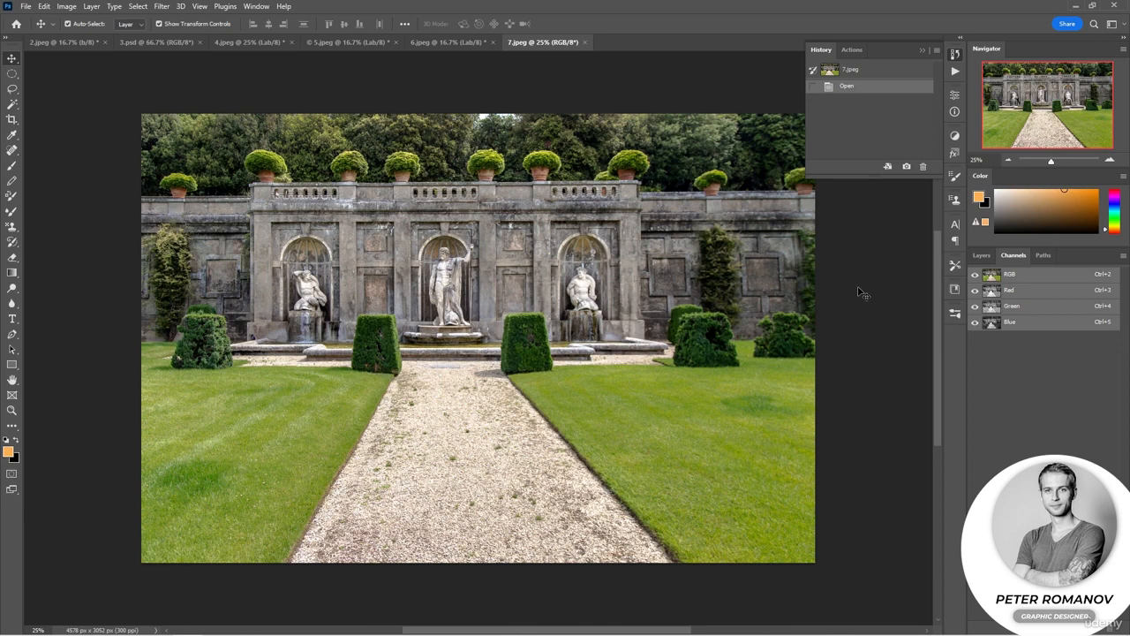
click(66, 7)
mouse_move(80, 19)
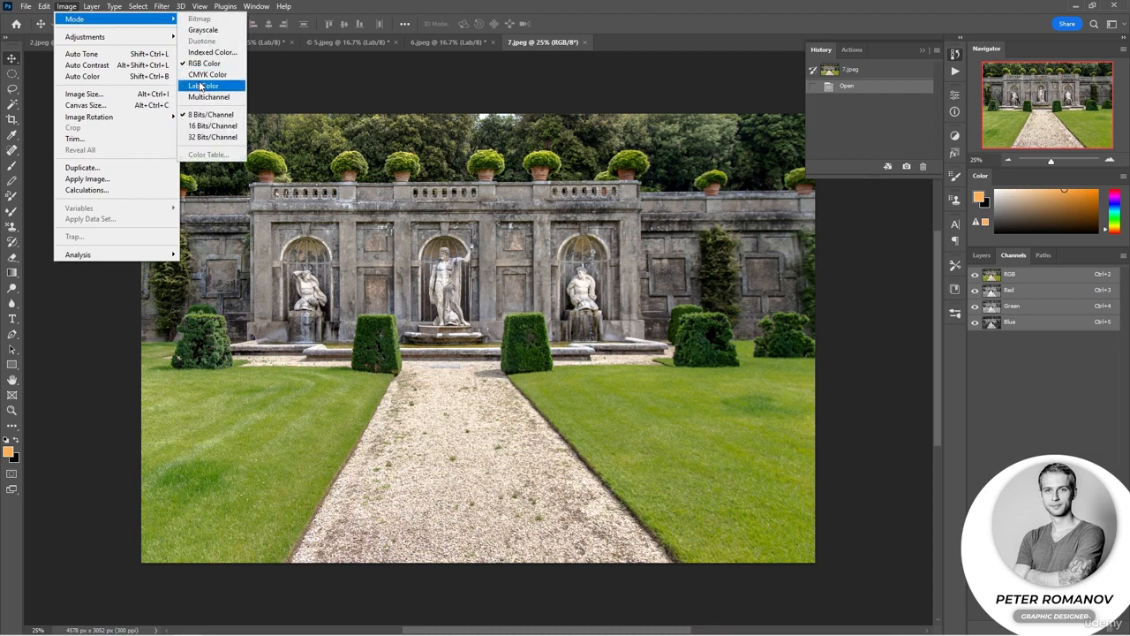
click(201, 87)
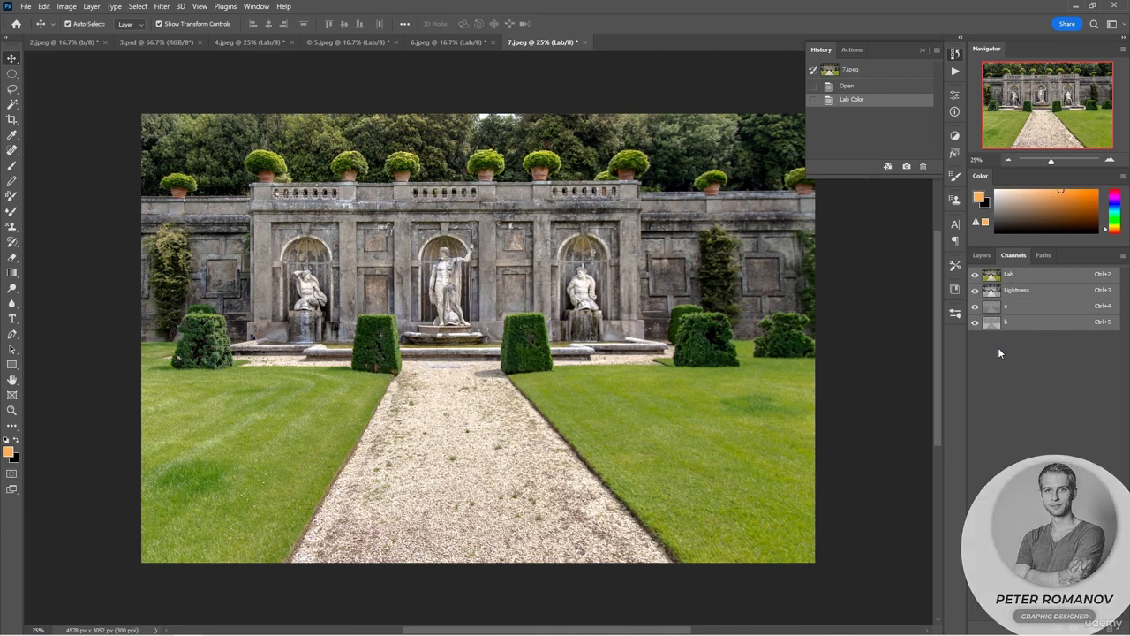
Step: Open a Curves adjustment for 7.jpeg and anchor the b channel's curve at input 0, output 0
key(ctrl)
key(ctrl+m)
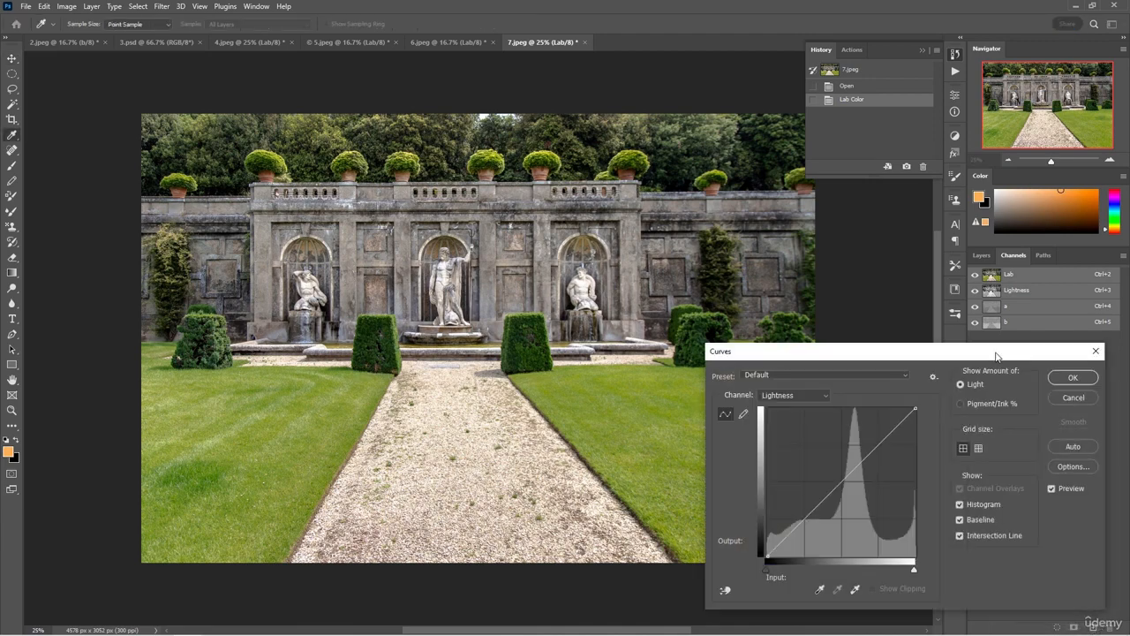
click(805, 396)
click(799, 426)
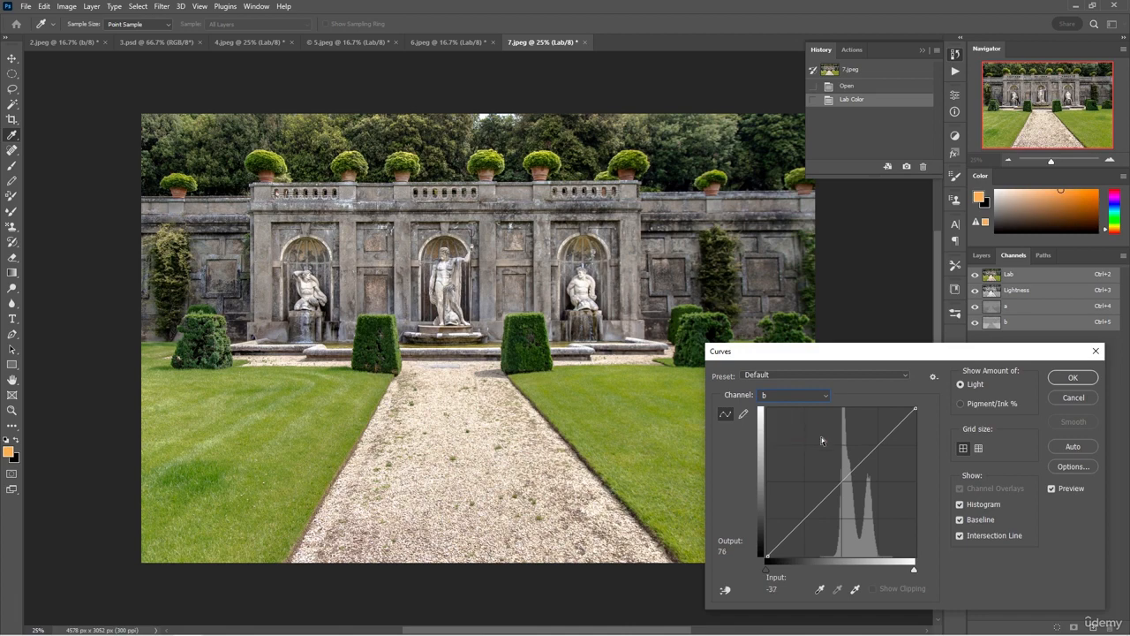
click(841, 481)
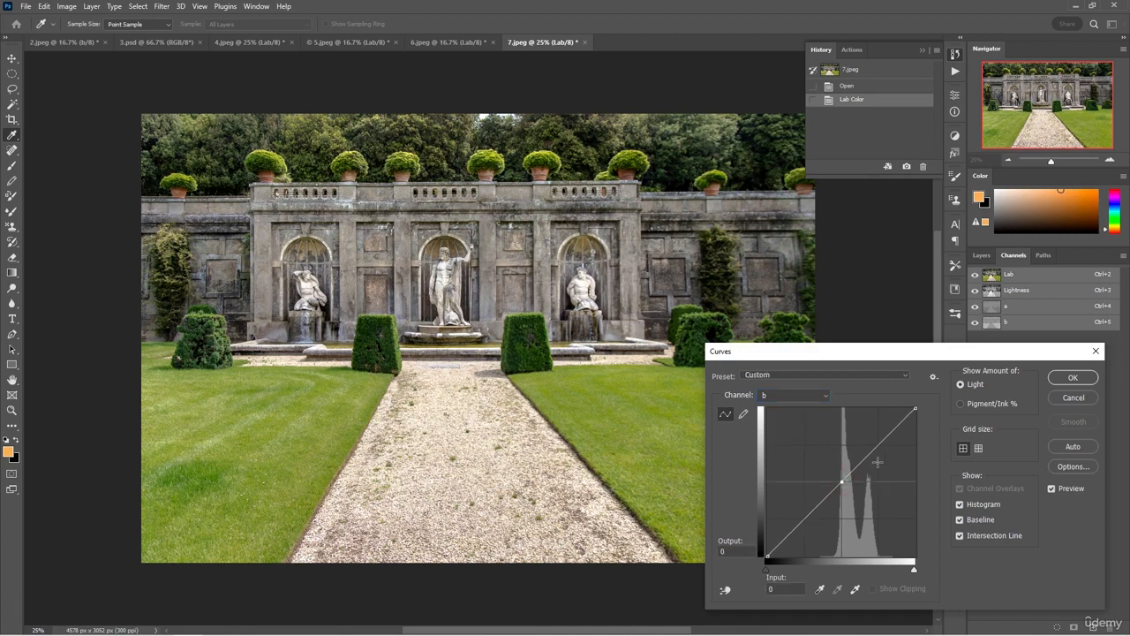
Step: Steepen the b channel's curve with a point at input 10, output 26, and nudge both points until the centre one reads input 9, output 1
drag(846, 474, 846, 466)
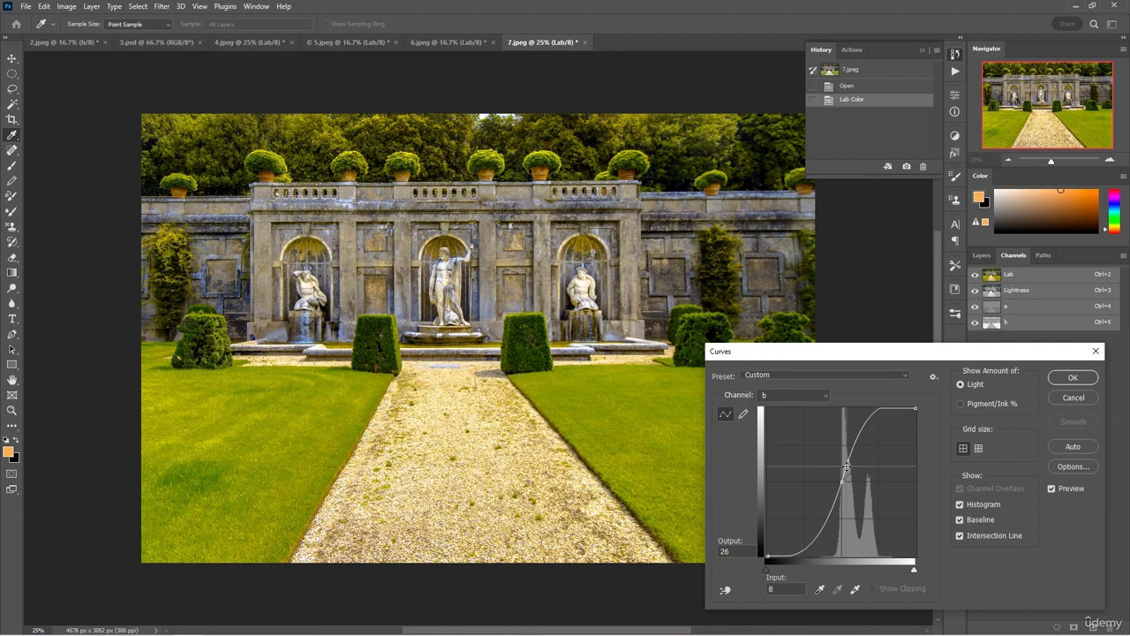
drag(845, 465, 847, 465)
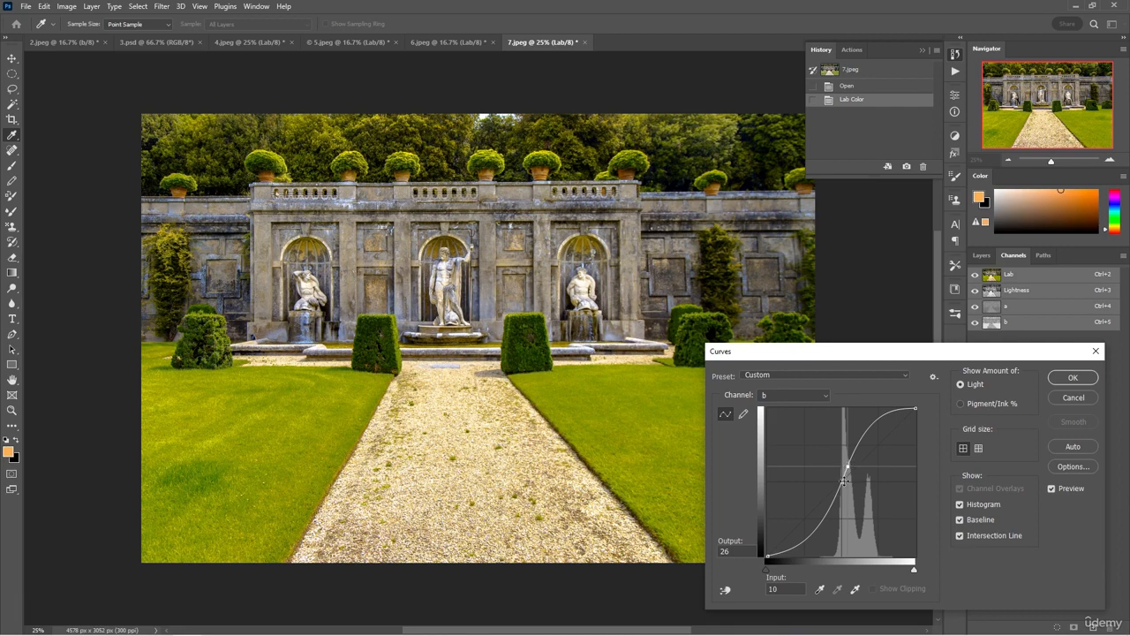
click(842, 481)
key(Right)
key(Right)
key(Right)
key(Right)
key(Right)
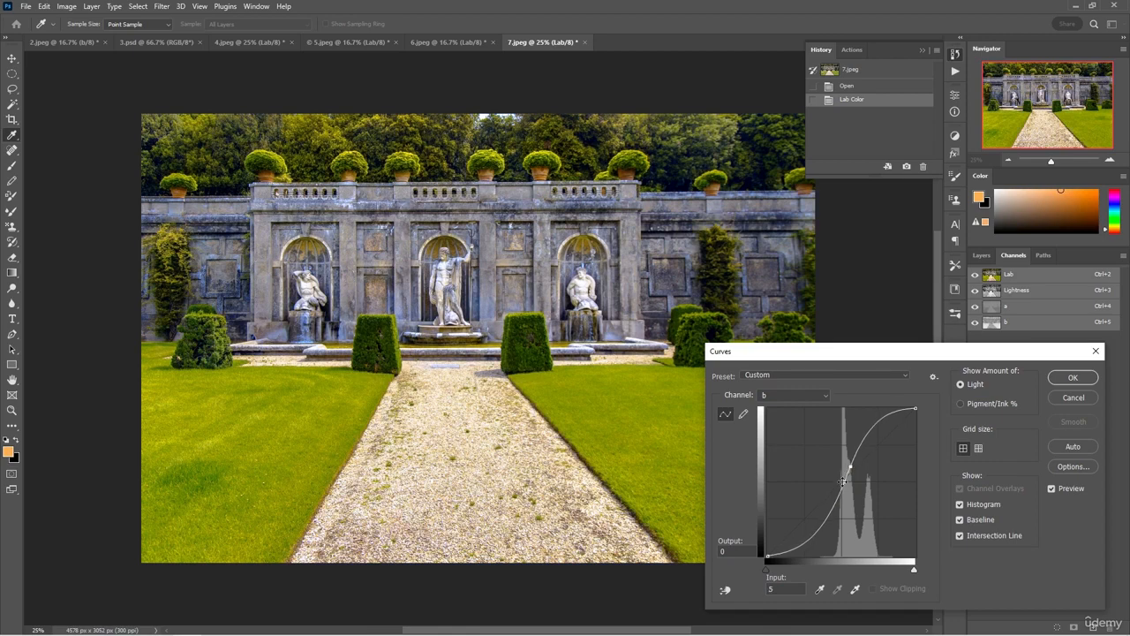
key(Right)
key(Right)
key(Up)
key(Right)
key(Right)
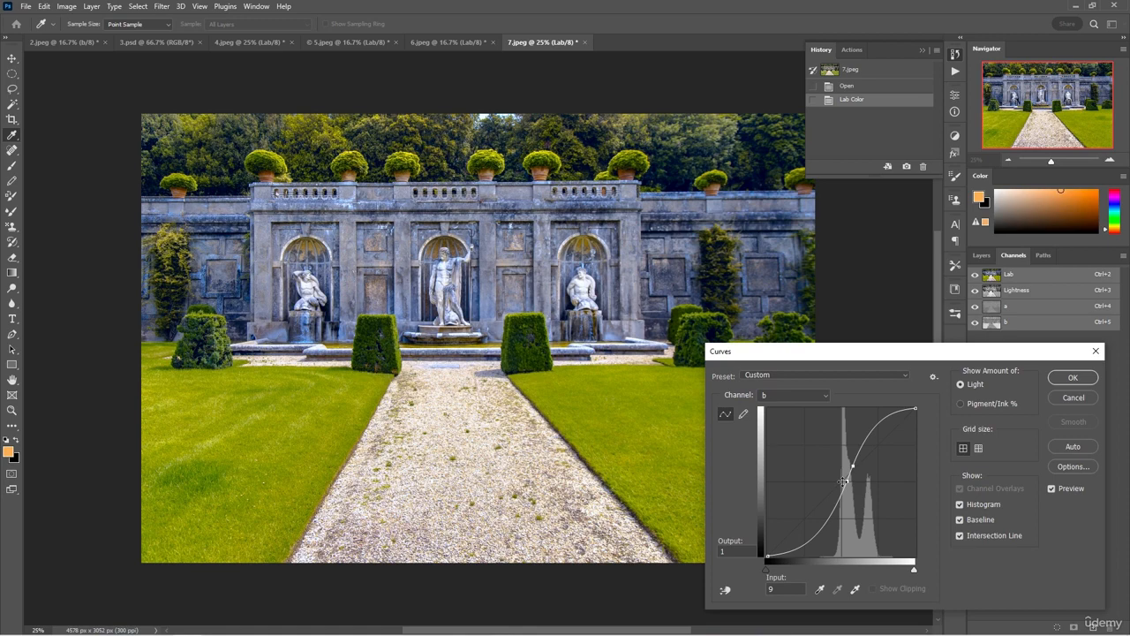
Step: Anchor the a channel's curve at its centre, input 0, output 0, and steepen it with a point at input 5, output 28
click(802, 397)
click(798, 418)
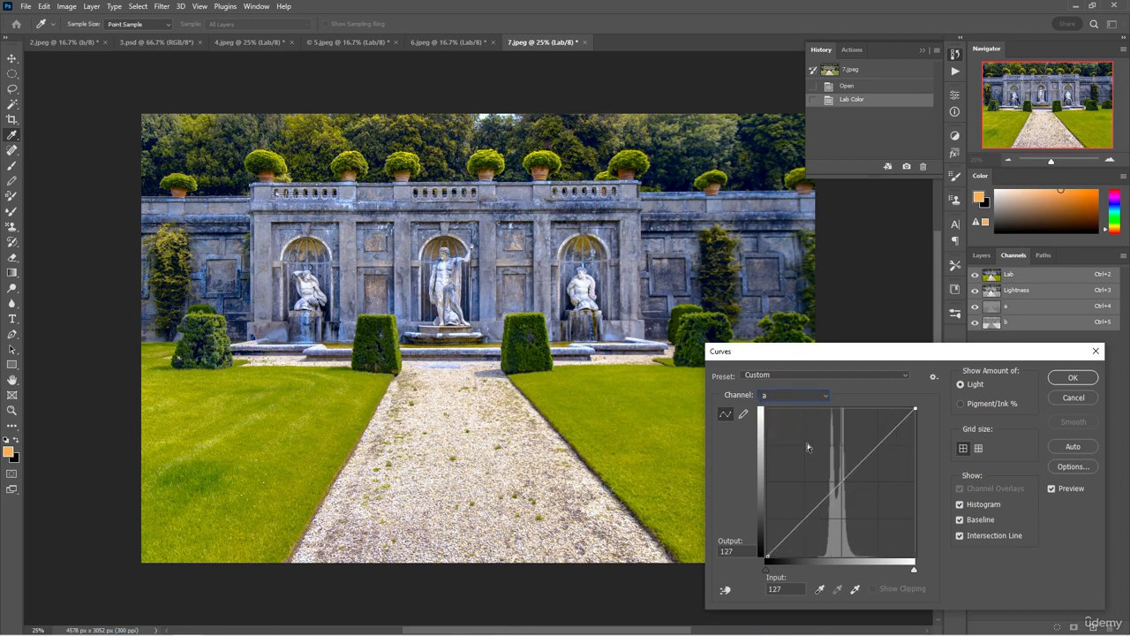
click(840, 482)
click(854, 469)
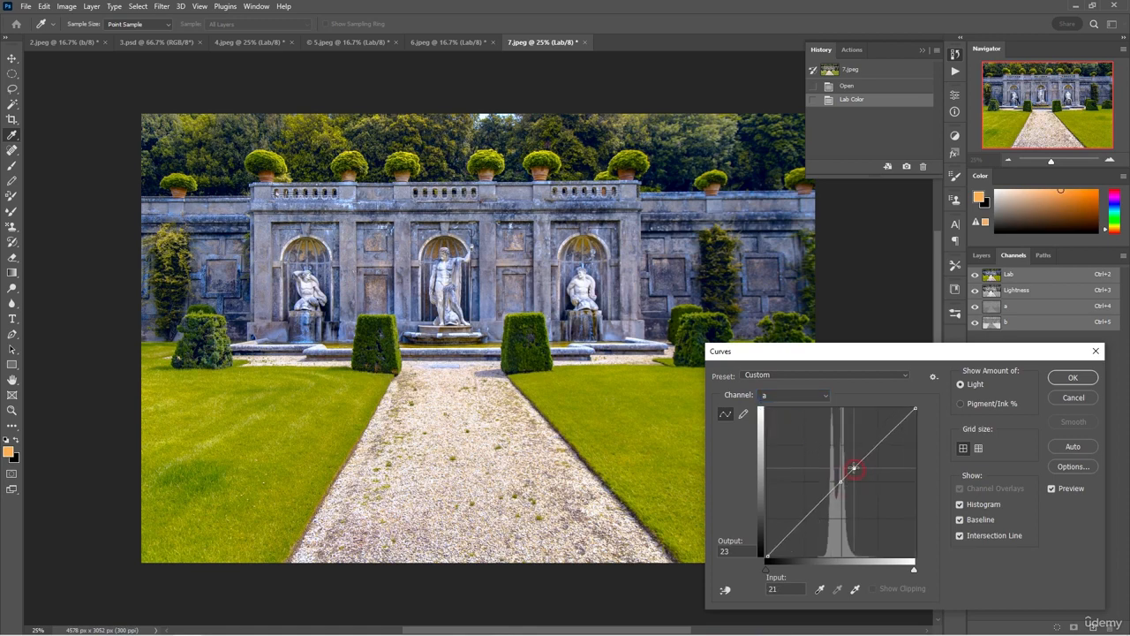
drag(854, 469, 844, 465)
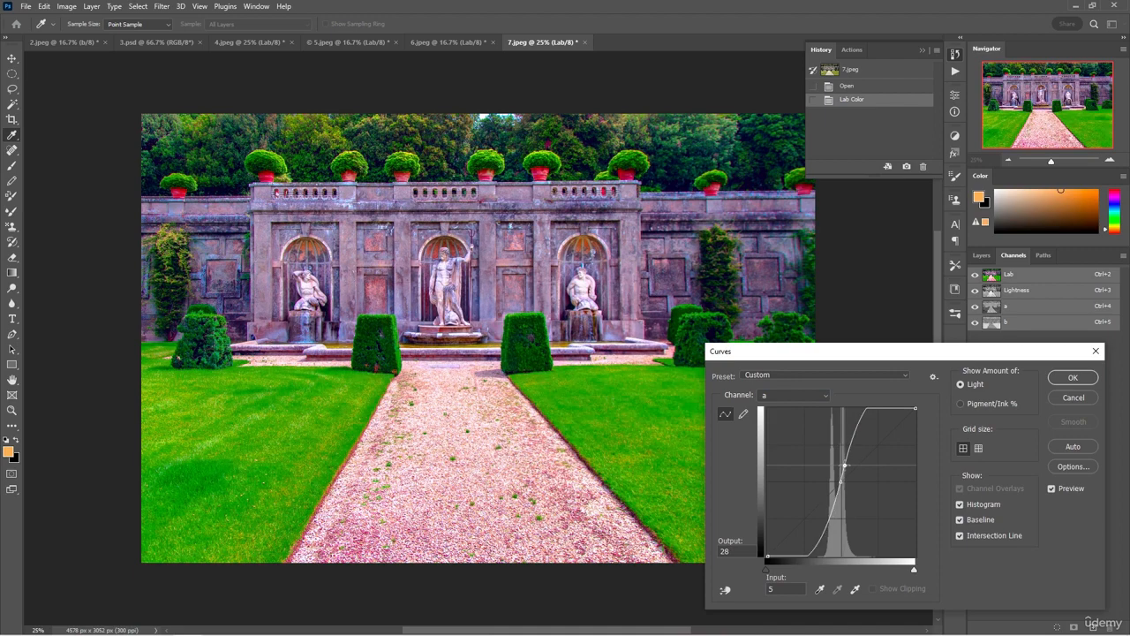
Step: Nudge the a channel's curve points toward higher input until the centre point reads input 4, output 0
key(Right)
click(839, 483)
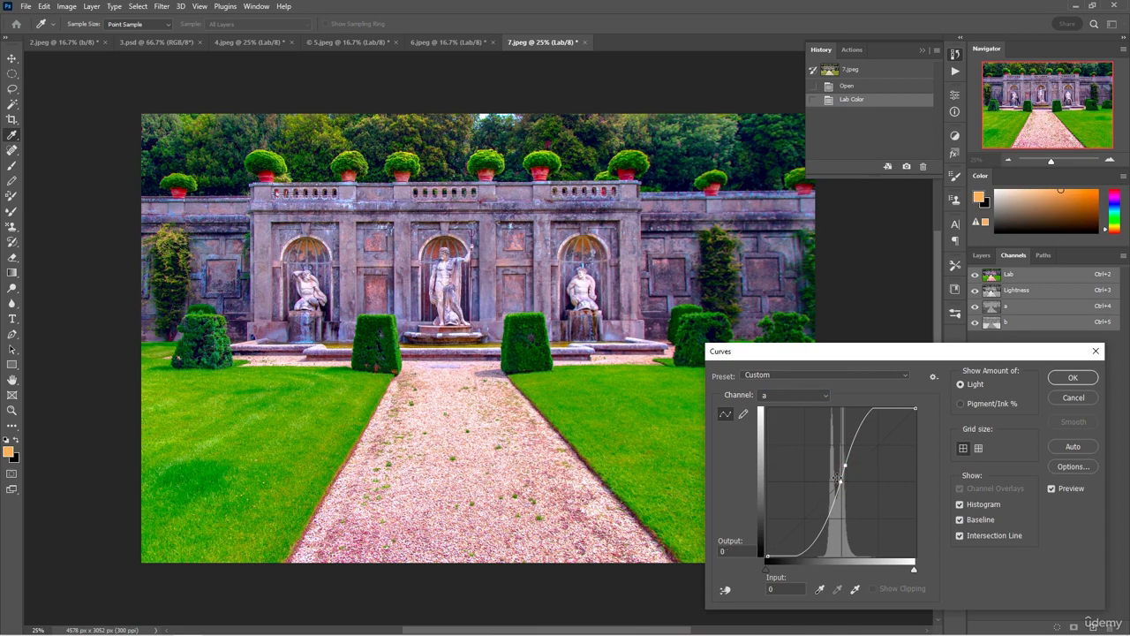
key(Right)
key(Right)
key(Right)
key(Right)
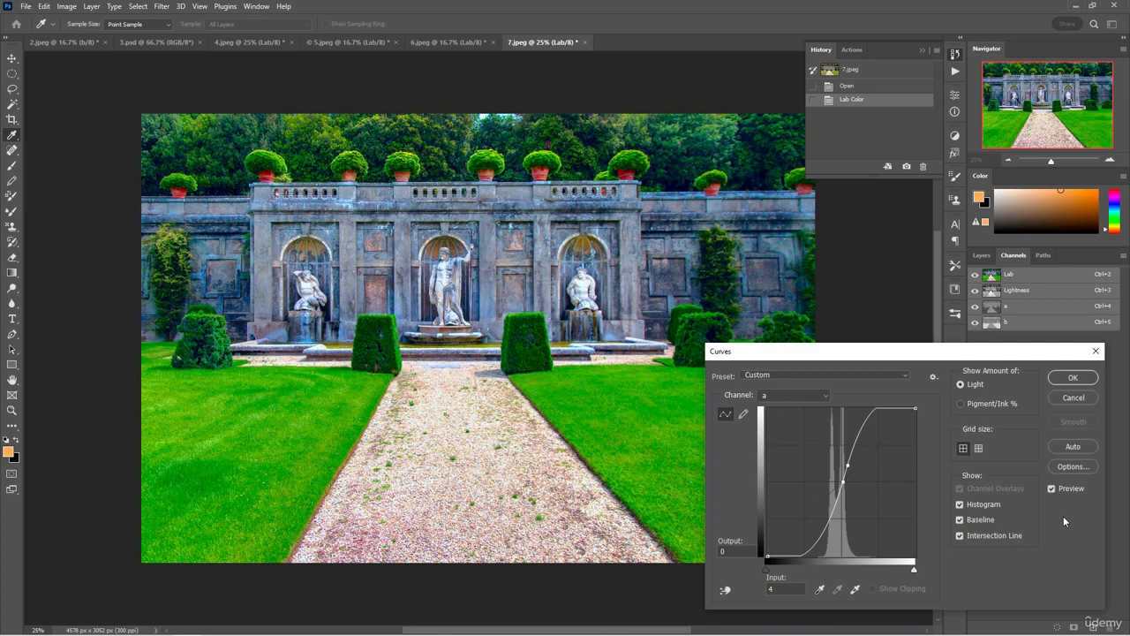
Step: Compare the garden image with and without the Curves preview twice, leaving the preview on
click(1053, 489)
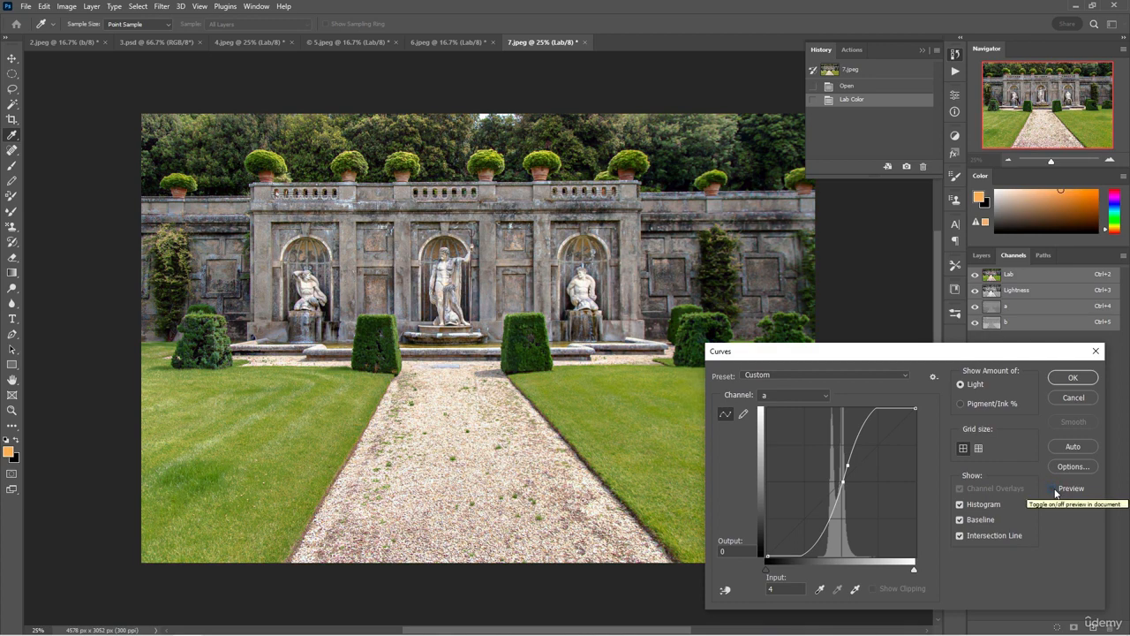
click(1053, 489)
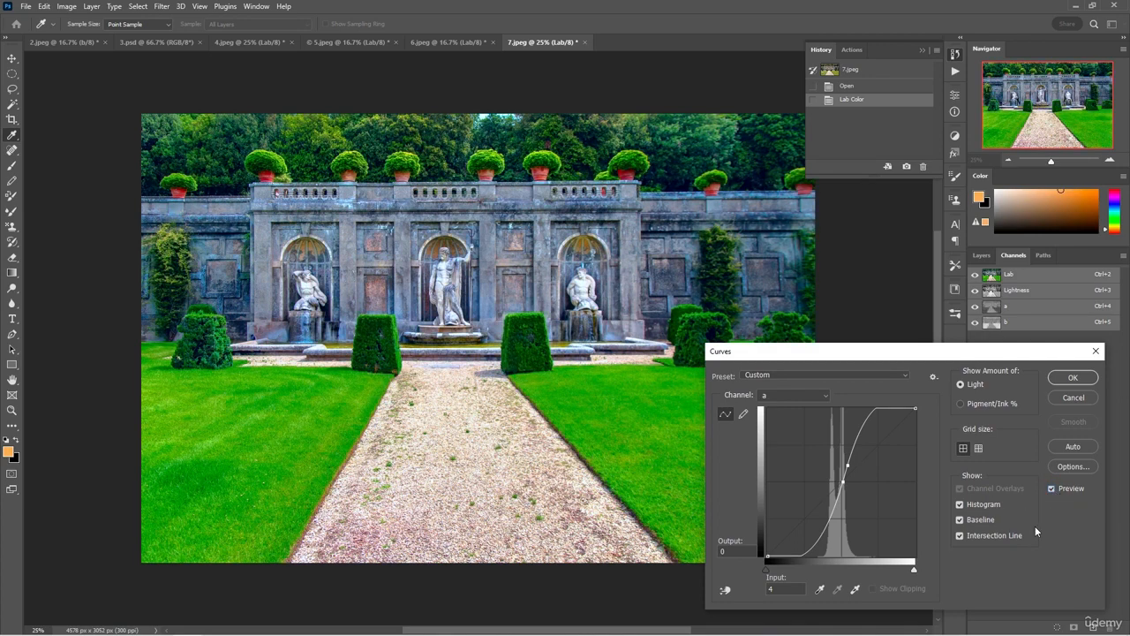
click(1052, 488)
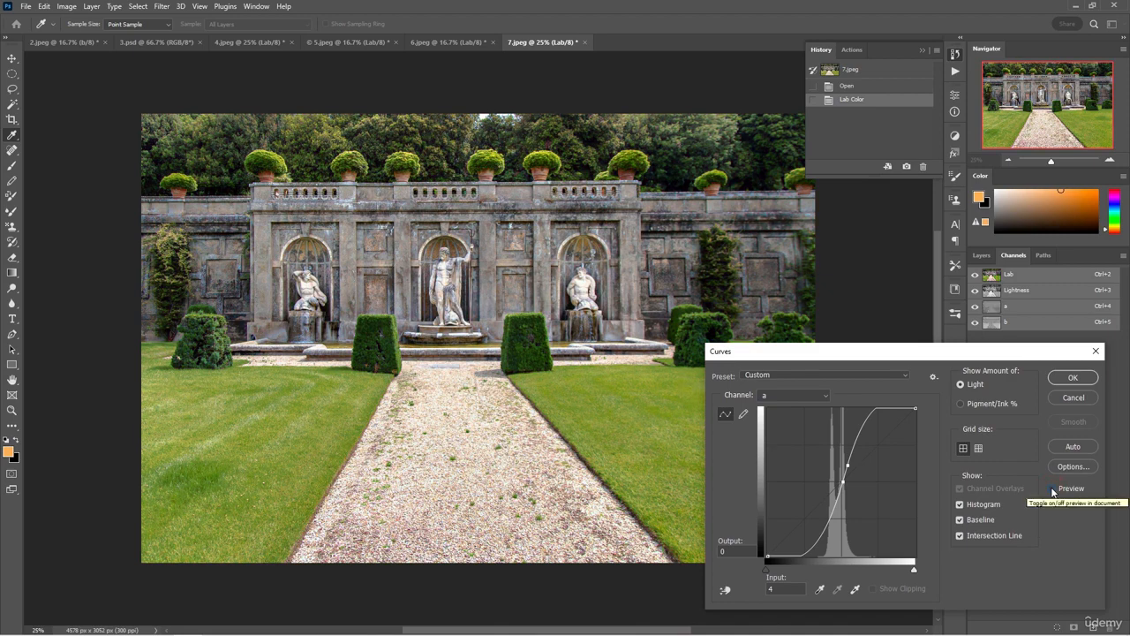
click(1052, 488)
Step: Adjust the Lightness channel's curve with points at input 76, output 71, and input 21, output 22
click(793, 394)
click(782, 406)
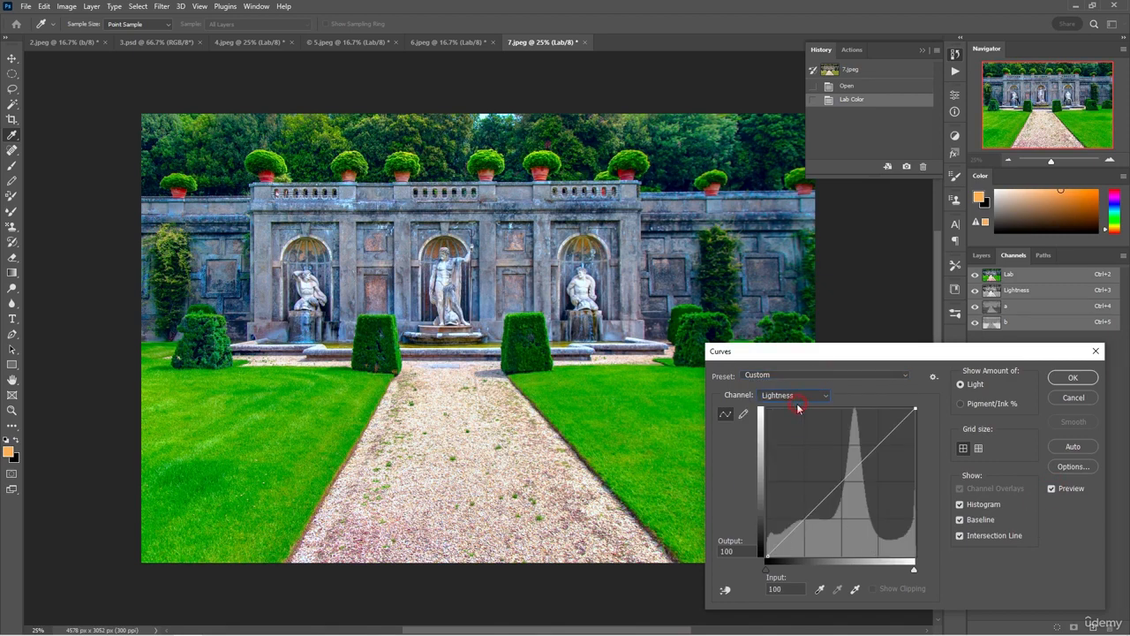
drag(792, 527, 798, 530)
drag(879, 452, 879, 450)
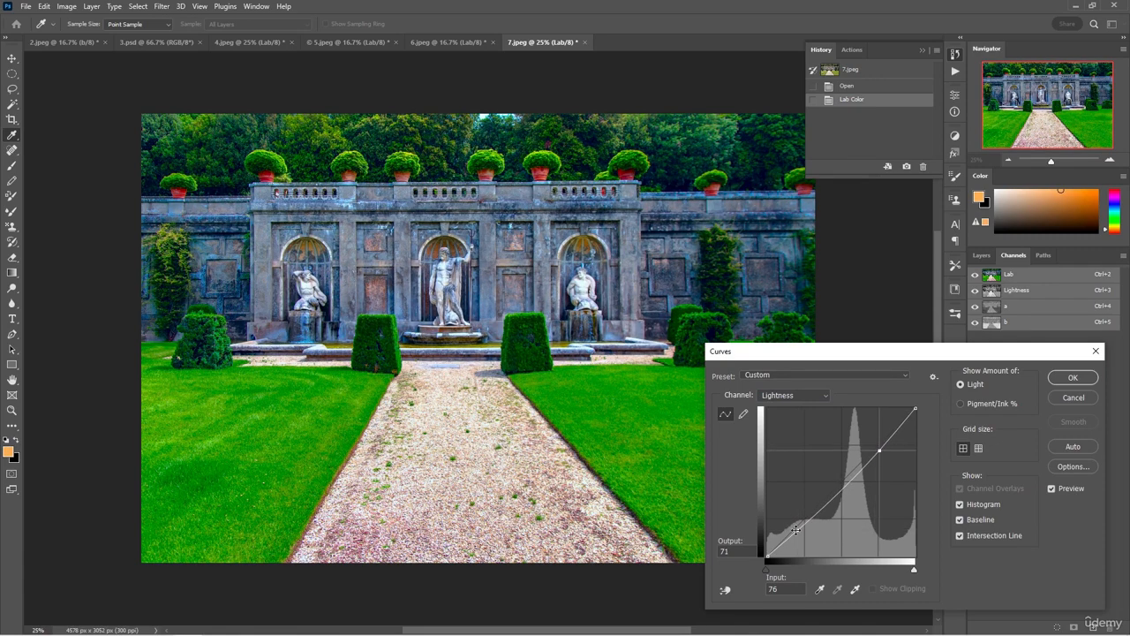
drag(798, 529, 797, 524)
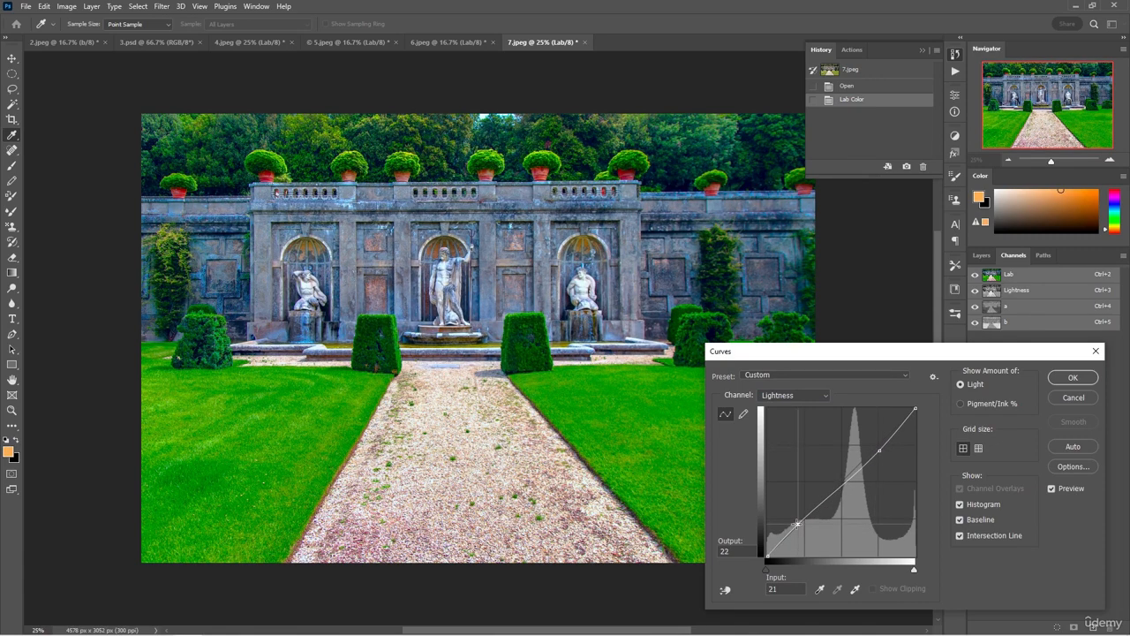
Step: Check the garden image with the preview off and on, and apply the Curves adjustment
click(1069, 490)
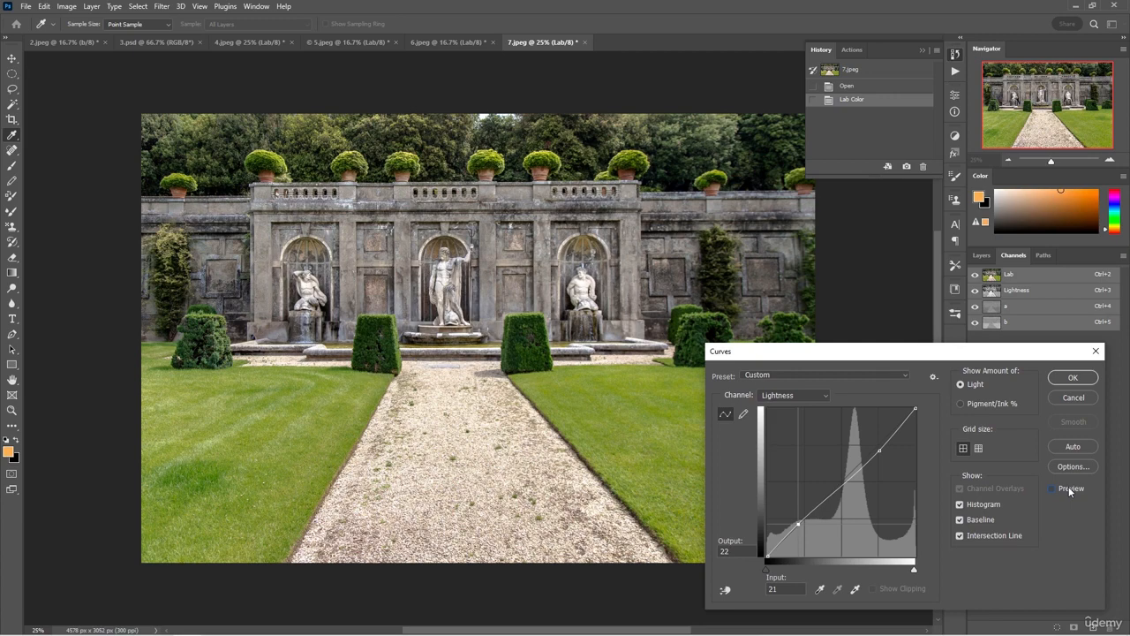
click(1068, 488)
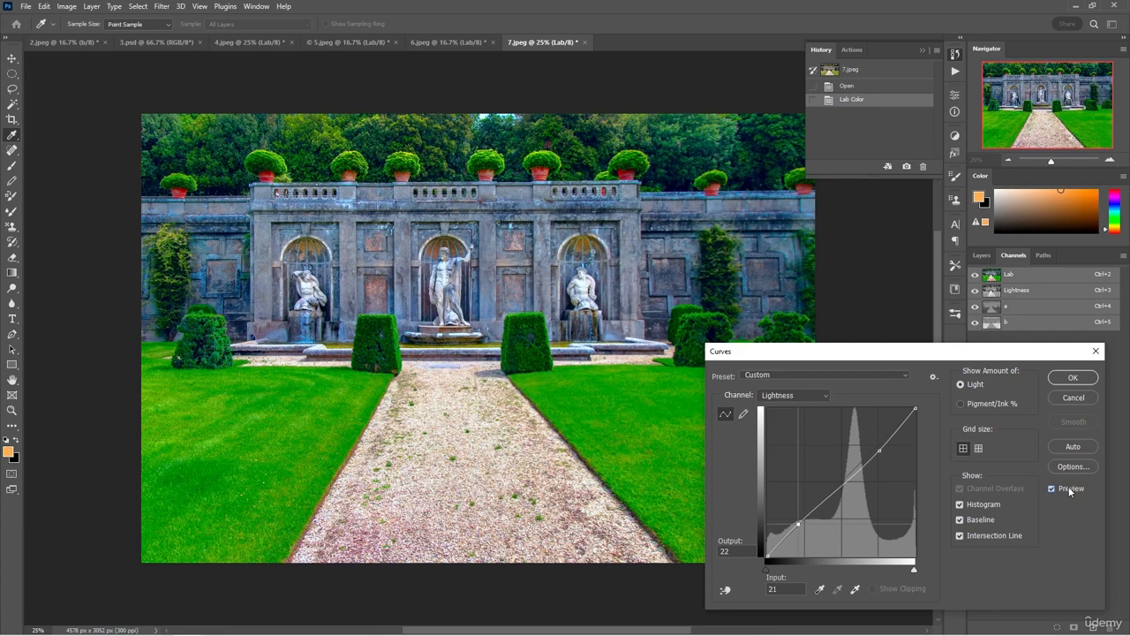
click(1072, 379)
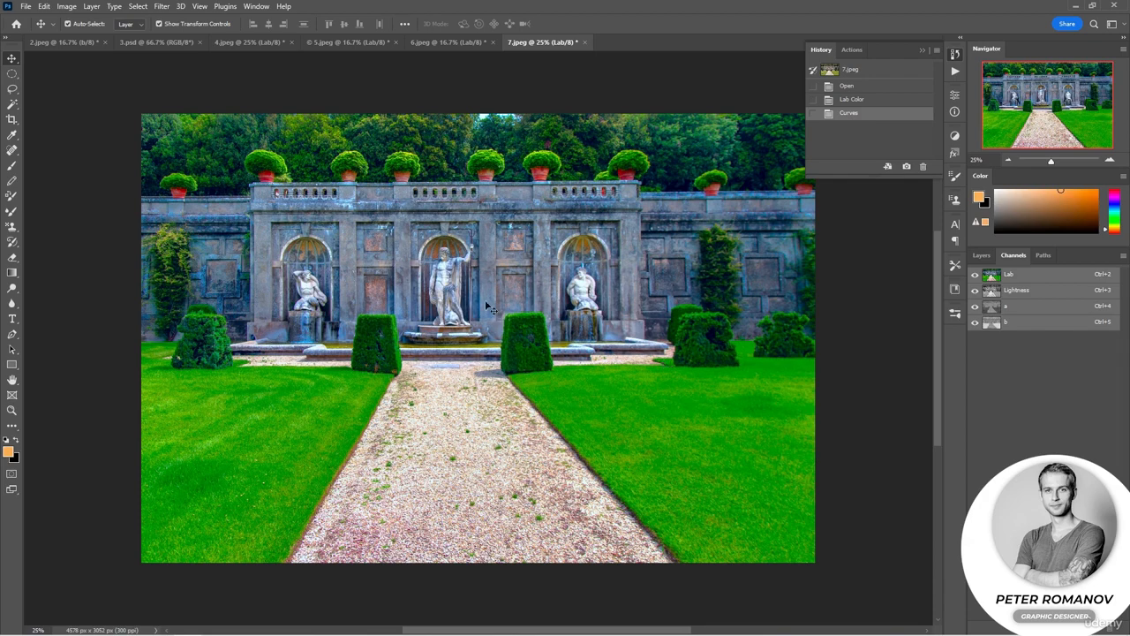
Step: Review the edited images 2.jpeg, 5.jpeg and 6.jpeg, and return to the garden image 7.jpeg
click(67, 49)
click(335, 43)
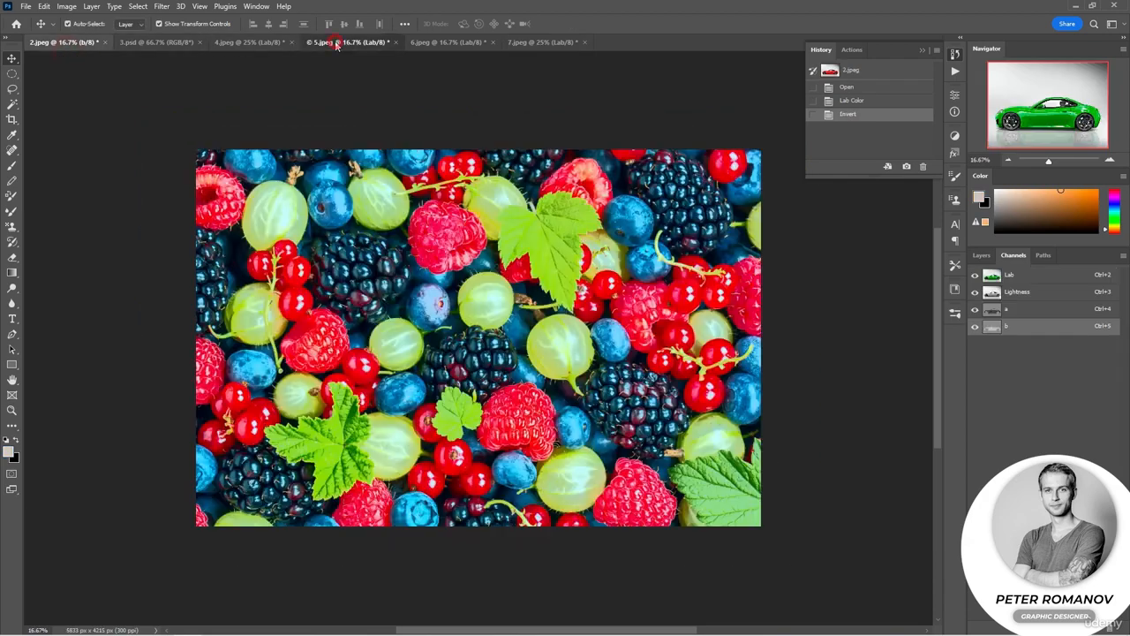
click(439, 43)
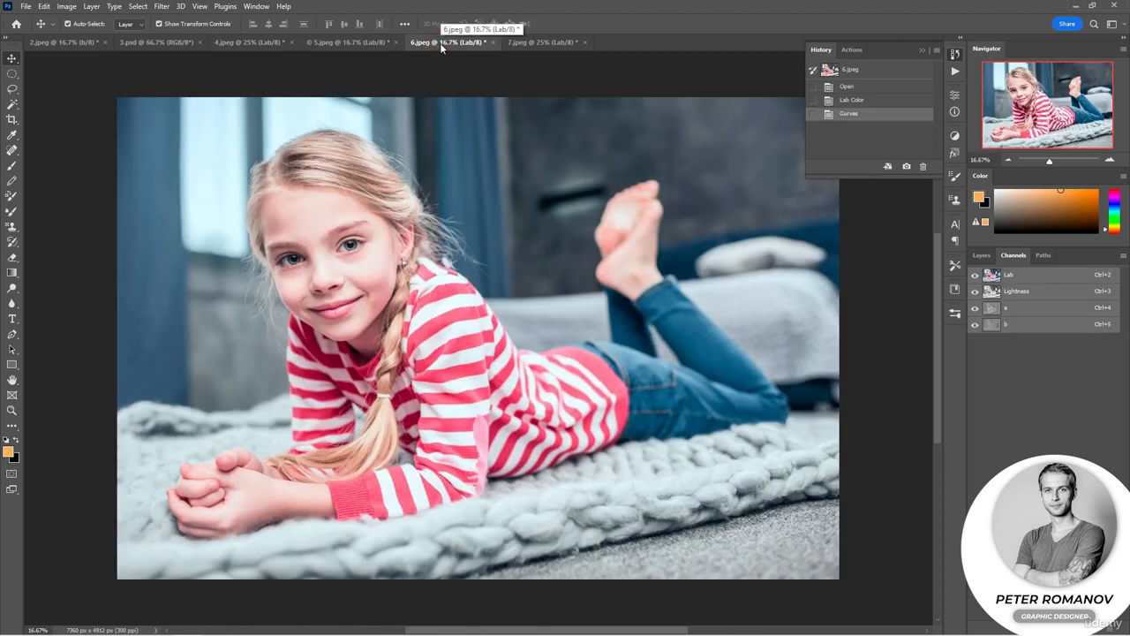
click(513, 42)
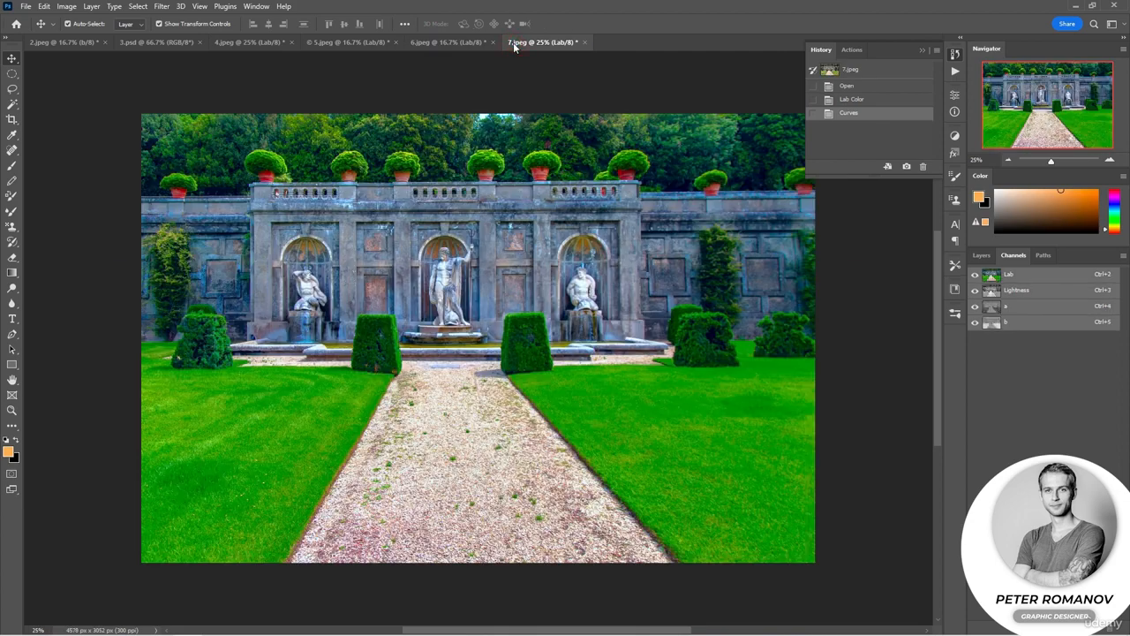